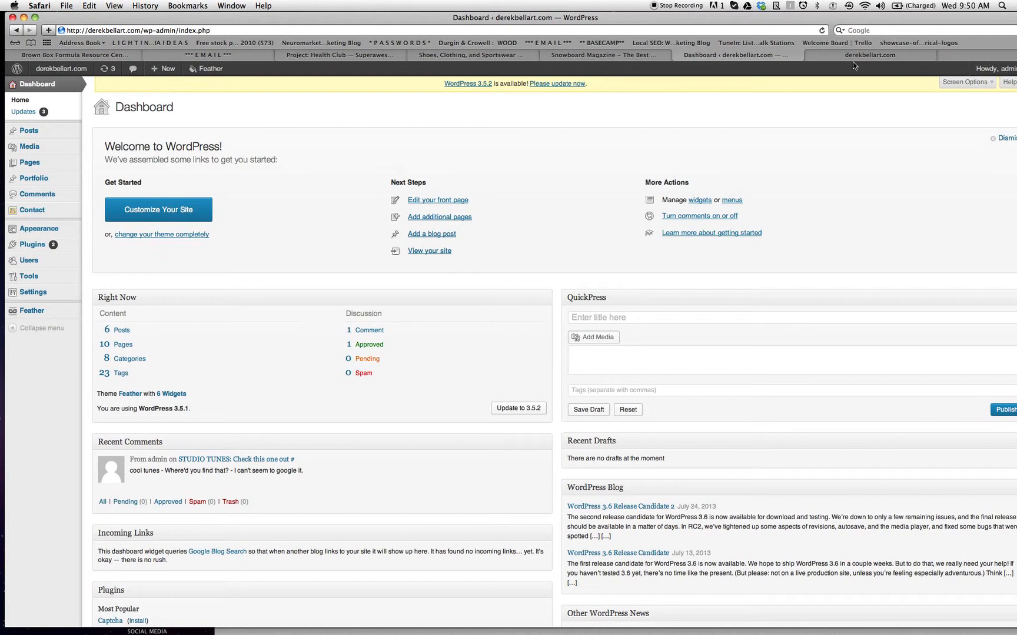
# Show the bottom of the artist site's home page and consult the sticky note question about editing the text there.
pyautogui.click(855, 55)
pyautogui.scroll(-3, 539, 329)
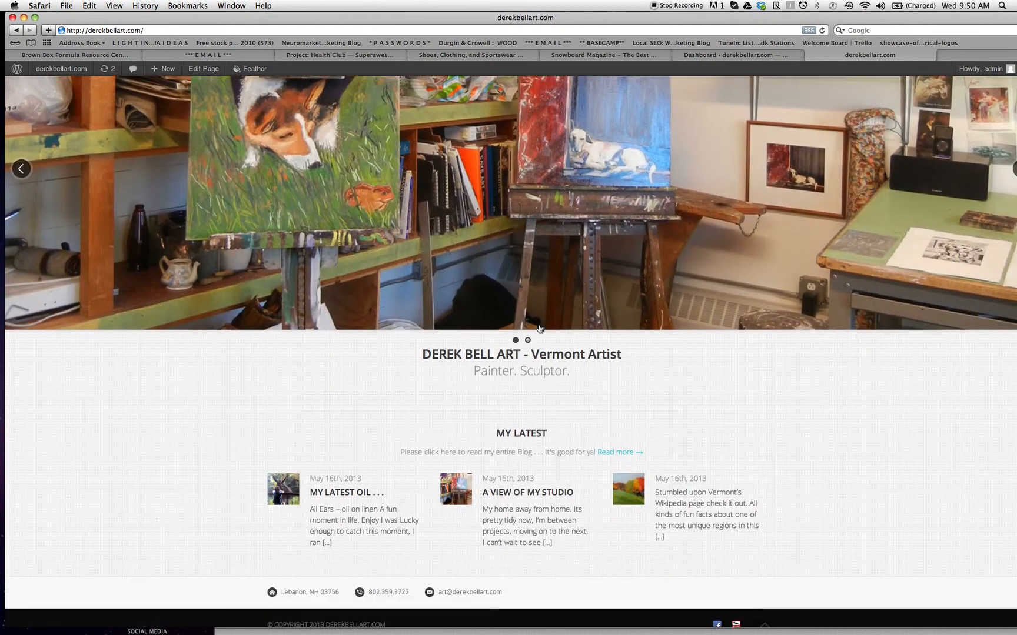
pyautogui.moveTo(186, 19); pyautogui.dragTo(361, 37)
pyautogui.click(81, 196)
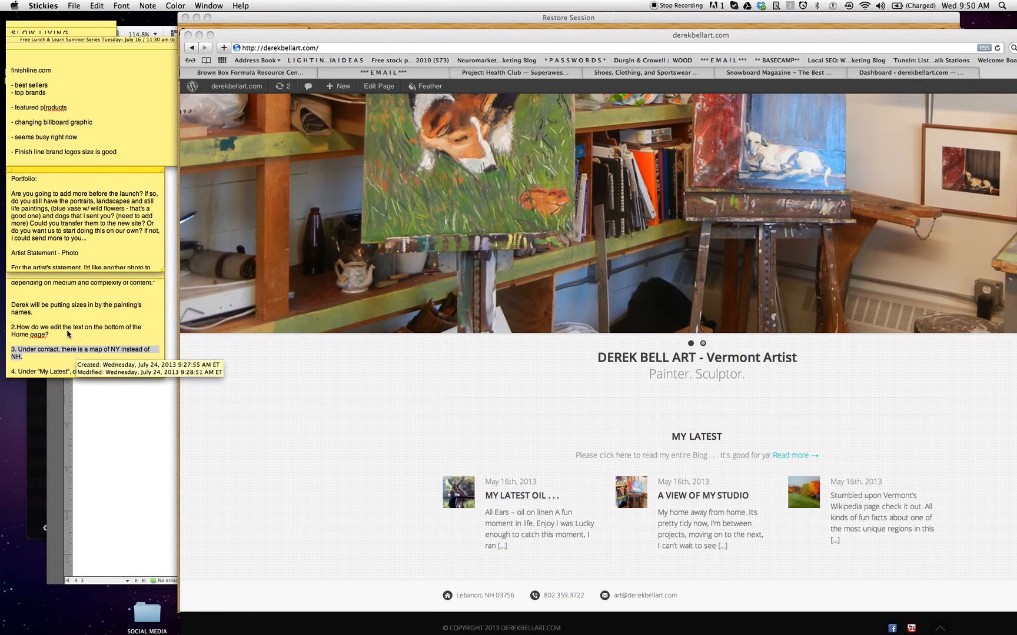
pyautogui.moveTo(50, 327); pyautogui.dragTo(87, 335)
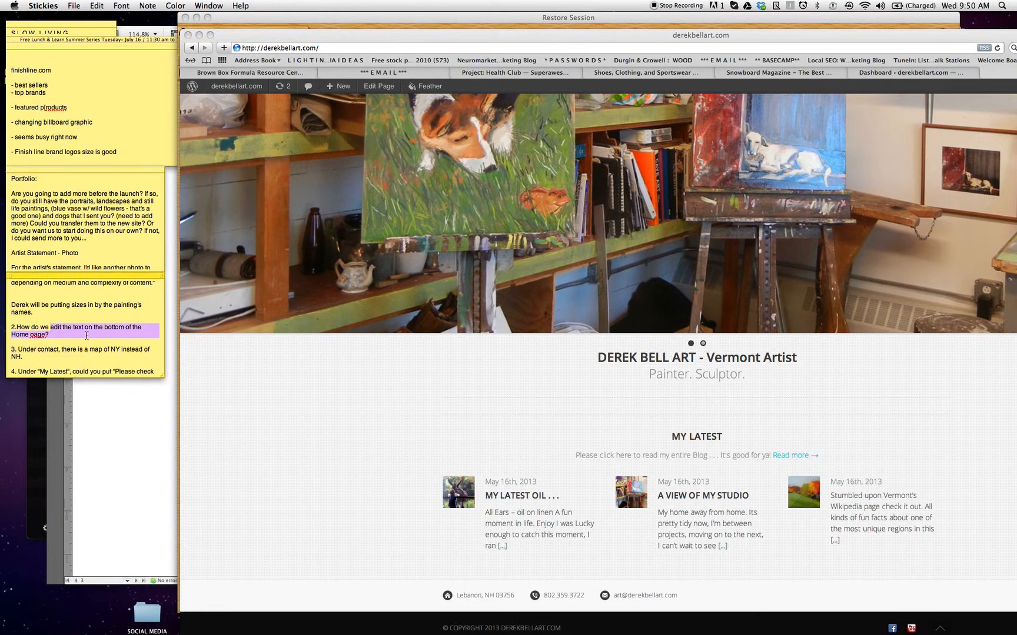
pyautogui.click(359, 395)
pyautogui.moveTo(387, 43); pyautogui.dragTo(253, 3)
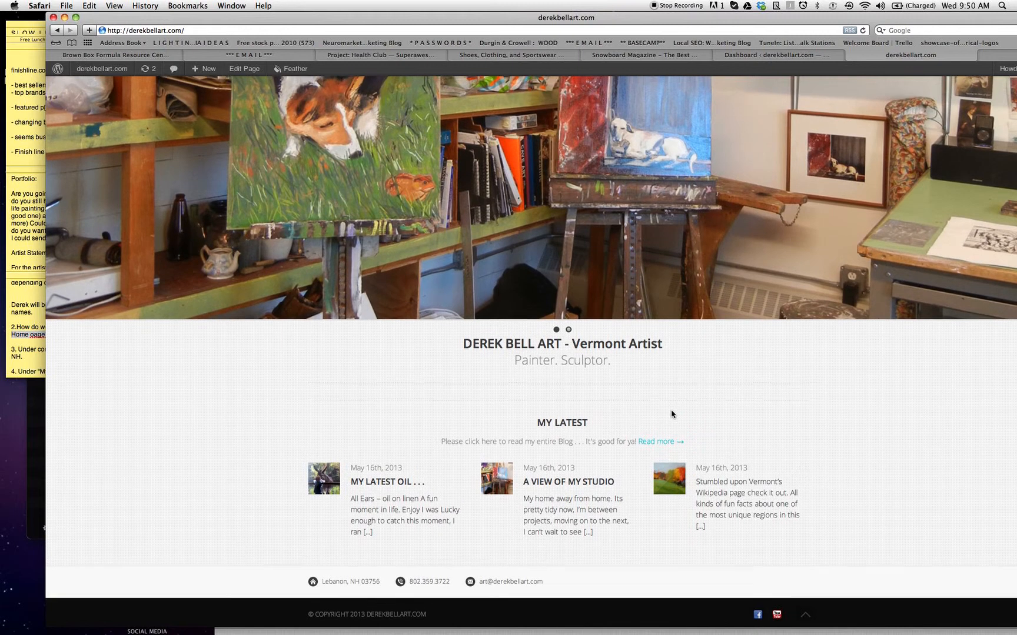
# Examine the About submenu's Blog entry and the My Latest excerpts on the home page, highlighting the Vermont Wikipedia excerpt.
pyautogui.scroll(3, 671, 415)
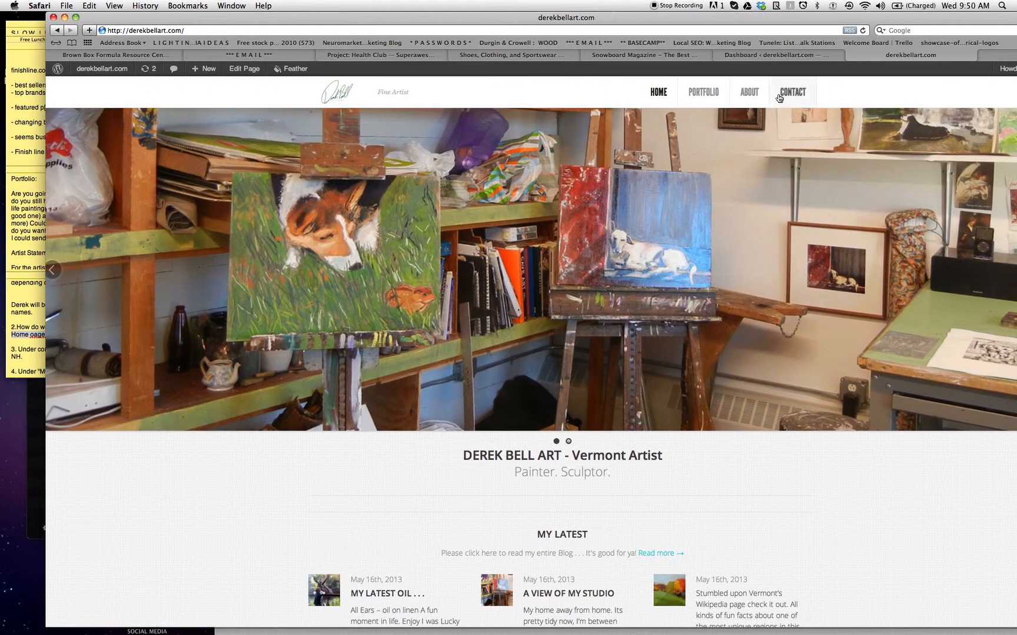
pyautogui.moveTo(749, 94)
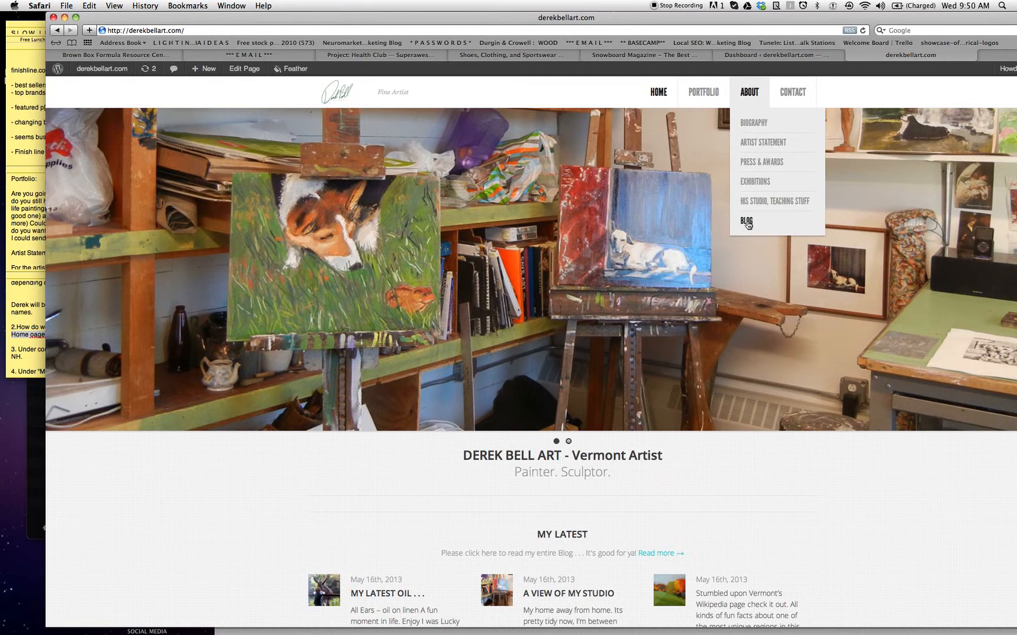
pyautogui.scroll(-3, 686, 488)
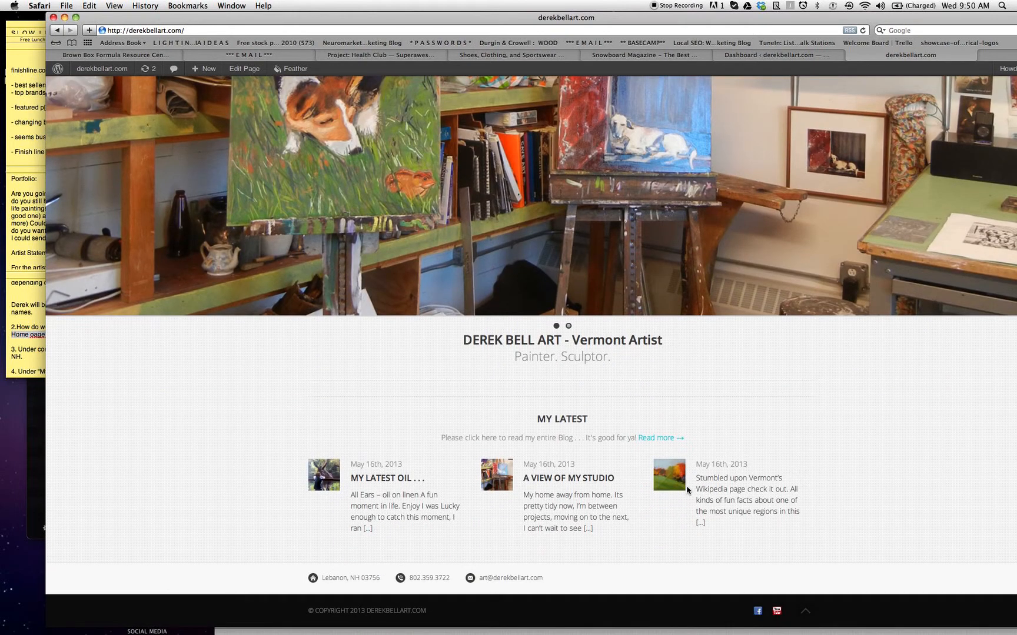
pyautogui.scroll(3, 687, 490)
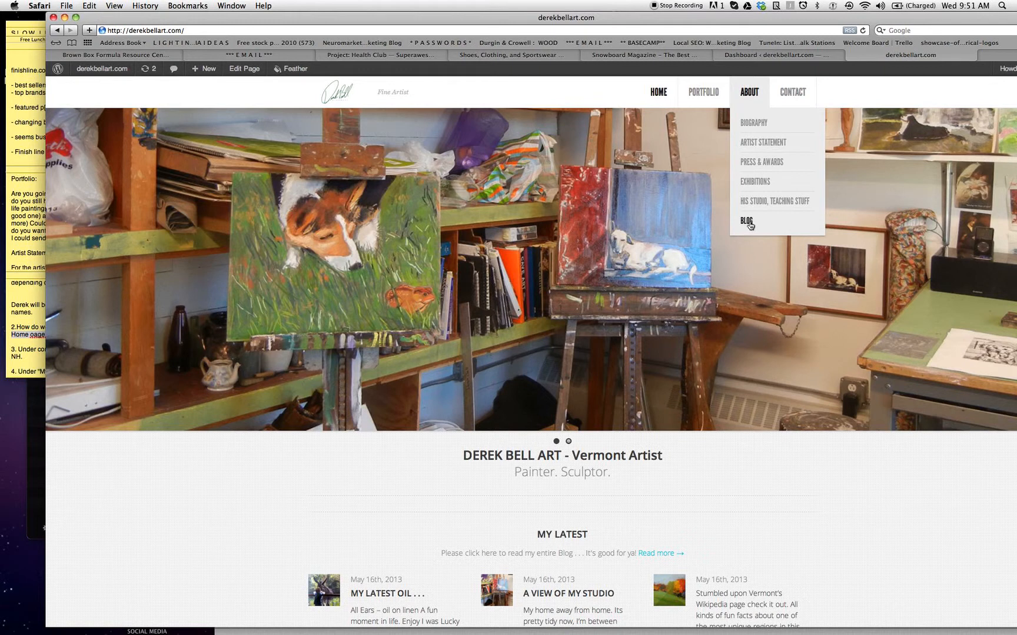
pyautogui.scroll(-3, 669, 317)
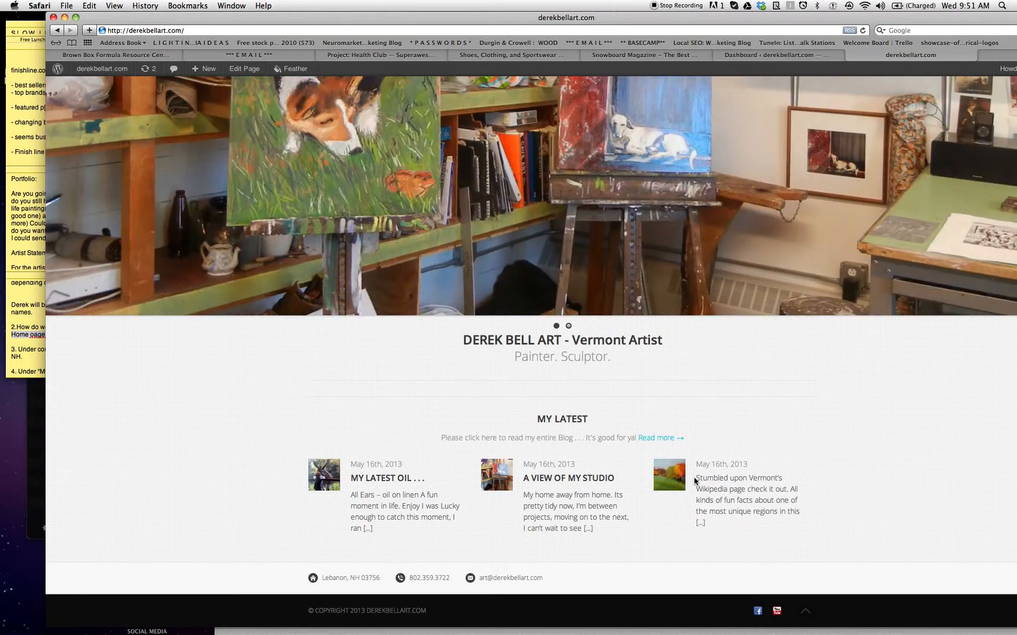
pyautogui.moveTo(697, 476); pyautogui.dragTo(744, 526)
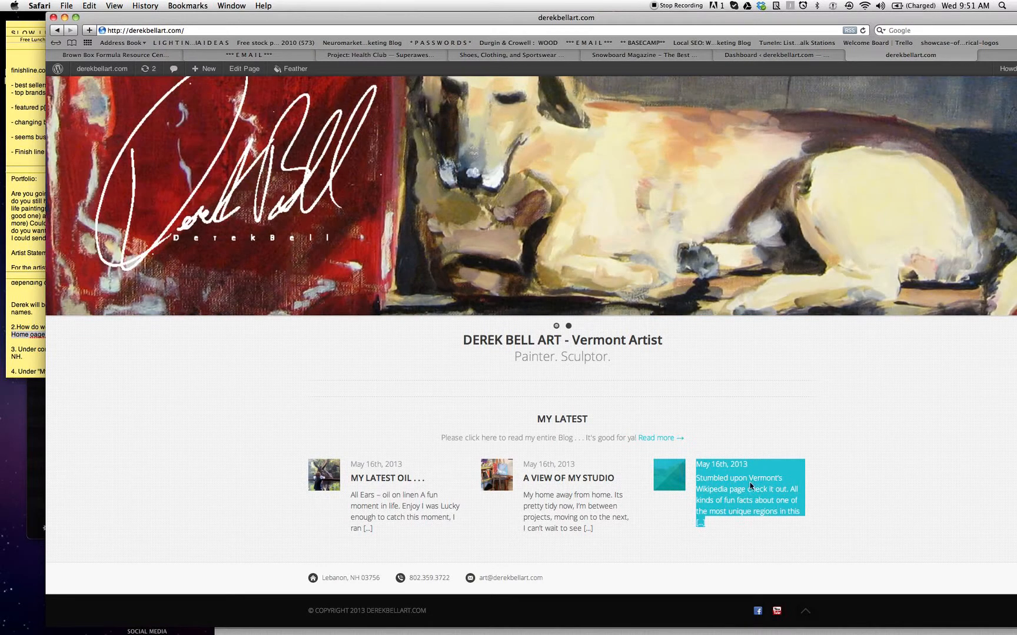
pyautogui.click(748, 485)
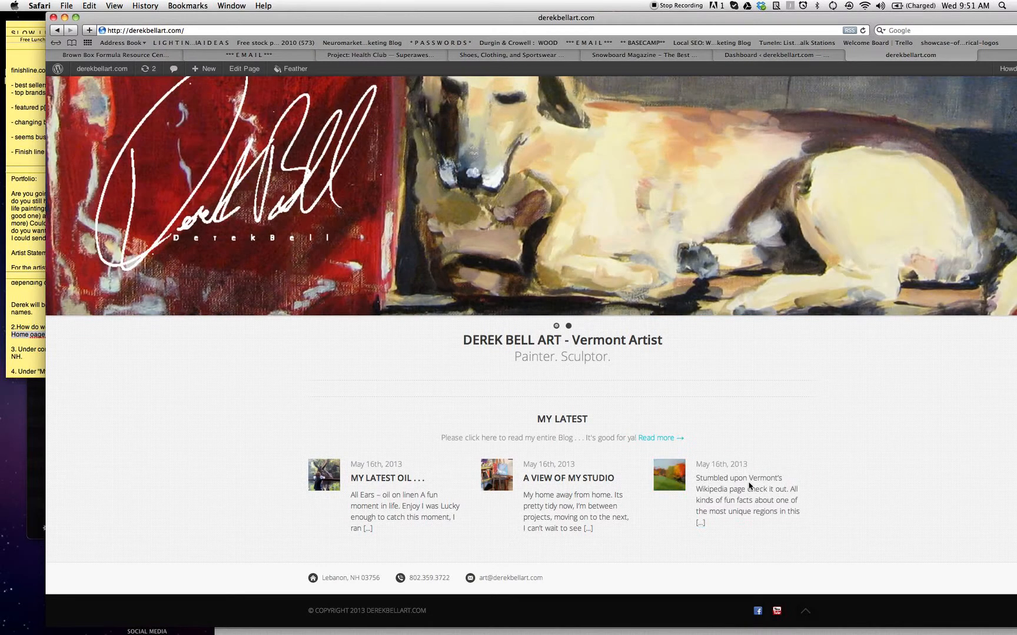
# Open the Blog page listed under About and look over its posts back up to the first painting.
pyautogui.scroll(3, 749, 485)
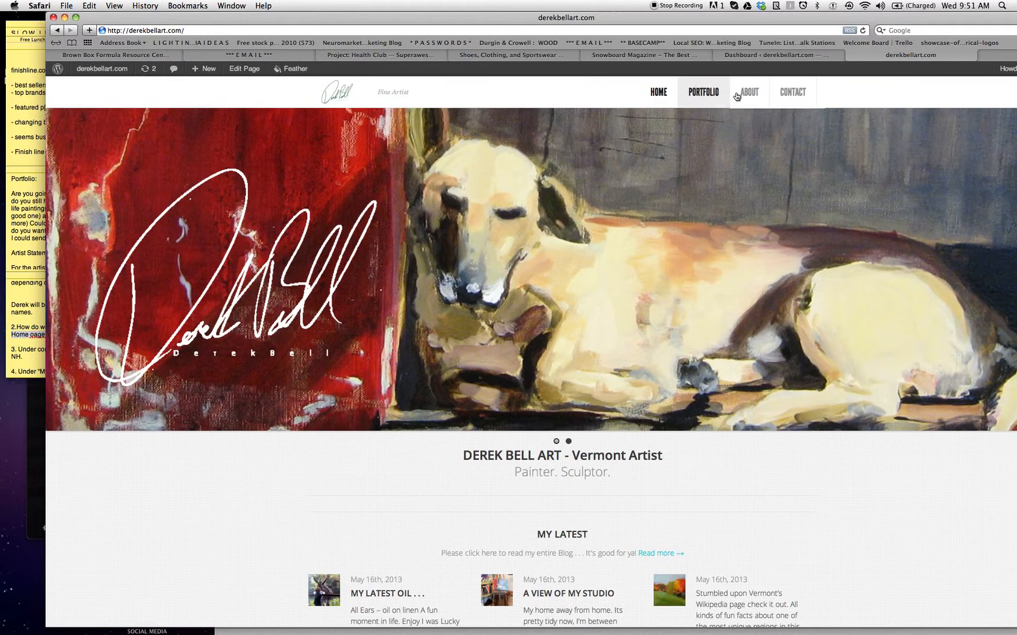
pyautogui.click(745, 223)
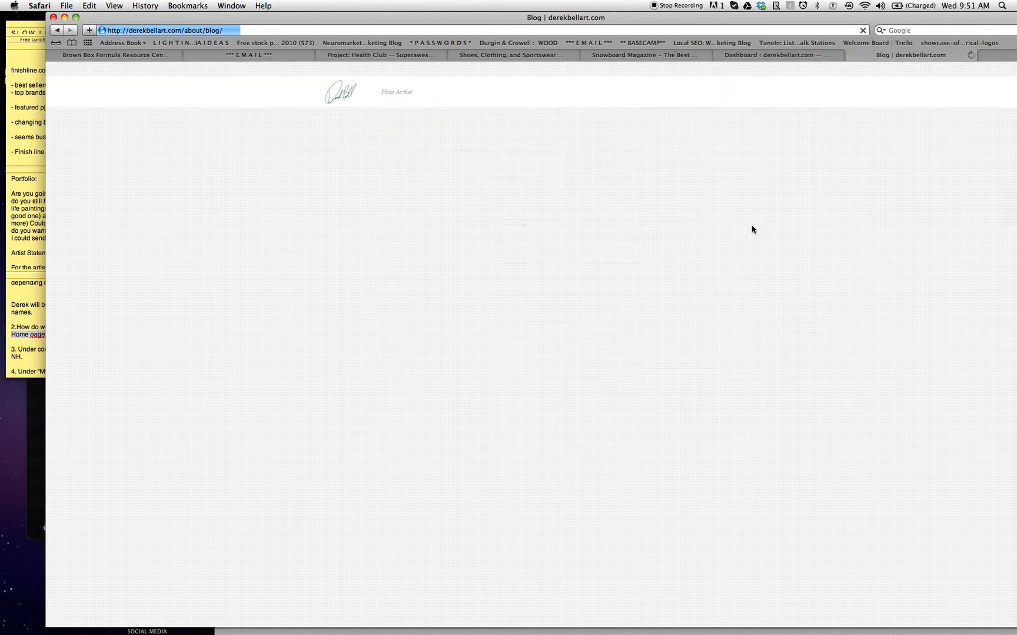
pyautogui.scroll(-5, 606, 265)
pyautogui.scroll(-10, 606, 265)
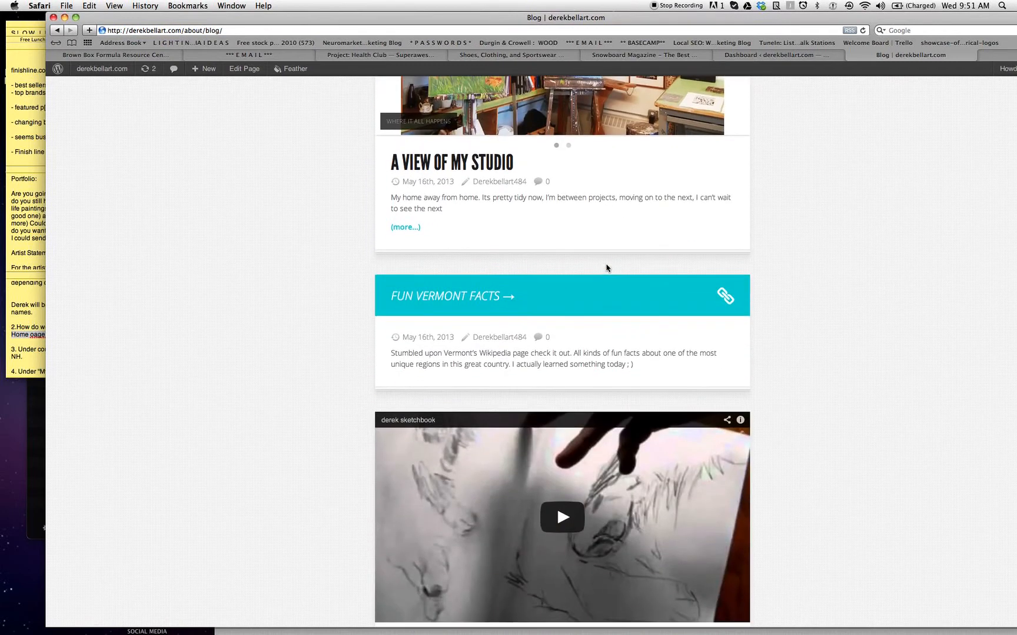
pyautogui.scroll(8, 587, 221)
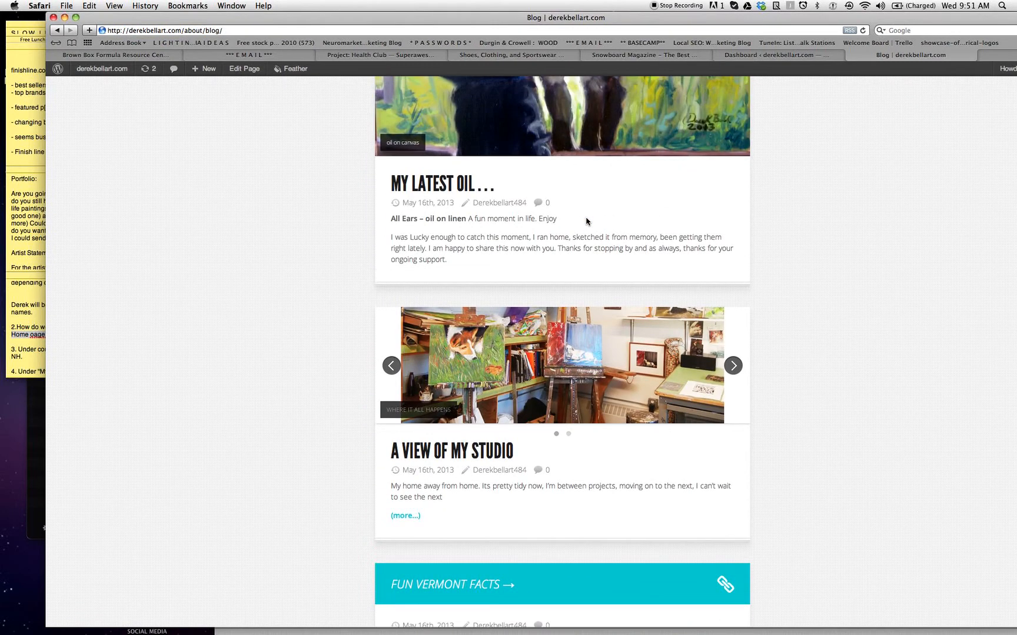
pyautogui.scroll(6, 586, 221)
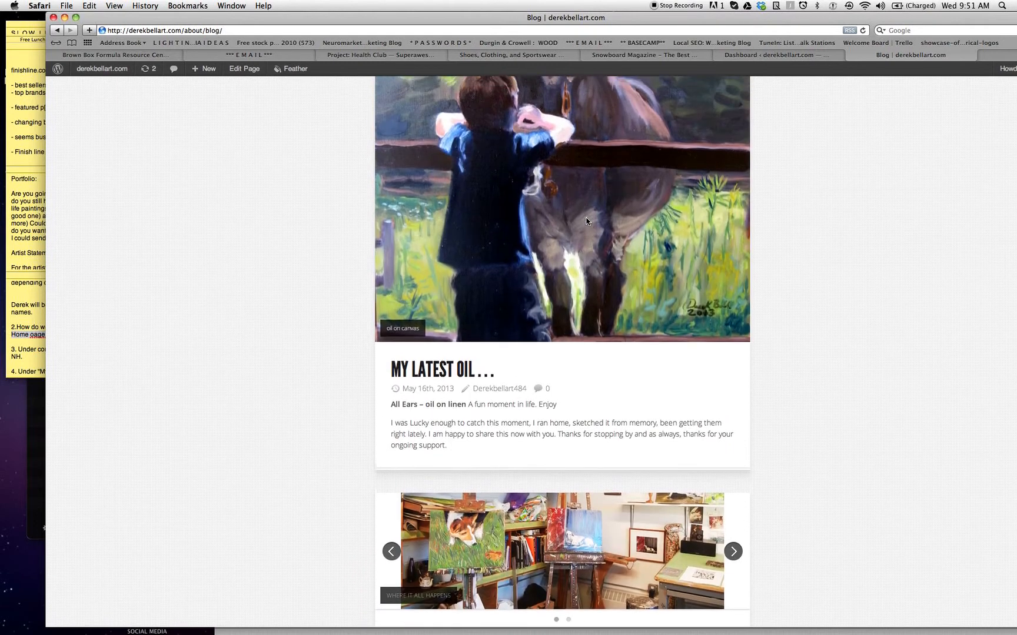
pyautogui.scroll(6, 586, 222)
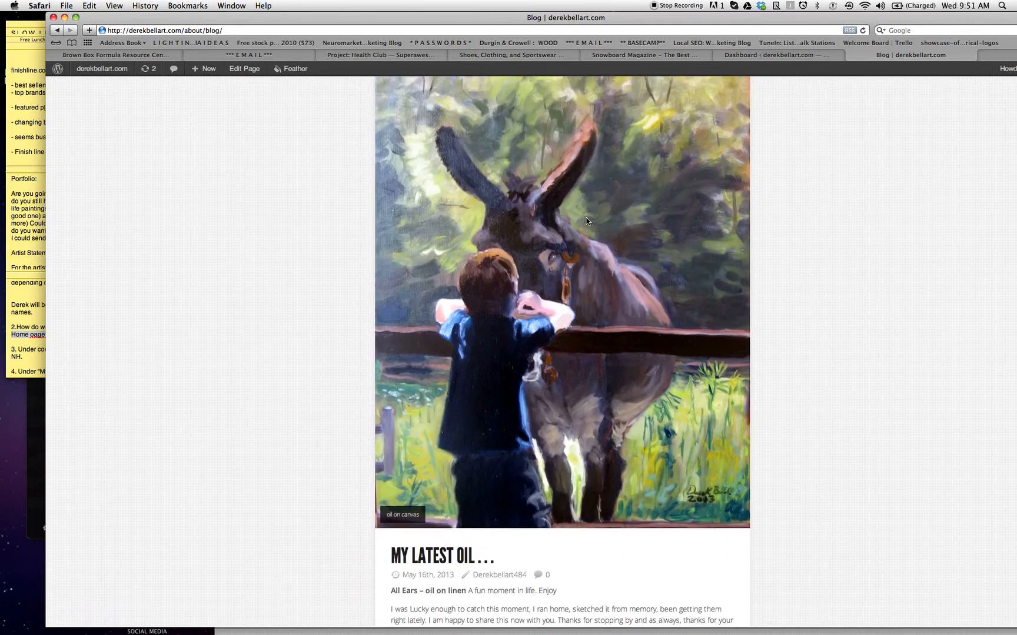
pyautogui.scroll(1, 586, 222)
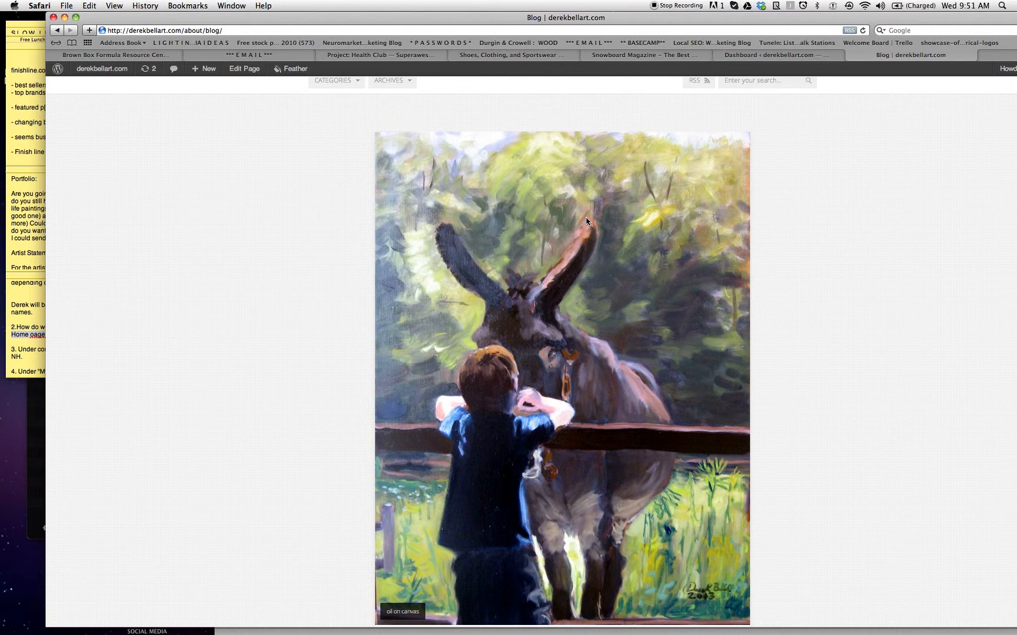
# Examine the My Latest Oil, A View of My Studio and Fun Vermont Facts posts, advancing the studio image slider.
pyautogui.scroll(-10, 587, 222)
pyautogui.scroll(-8, 587, 222)
pyautogui.scroll(-2, 586, 222)
pyautogui.scroll(15, 587, 222)
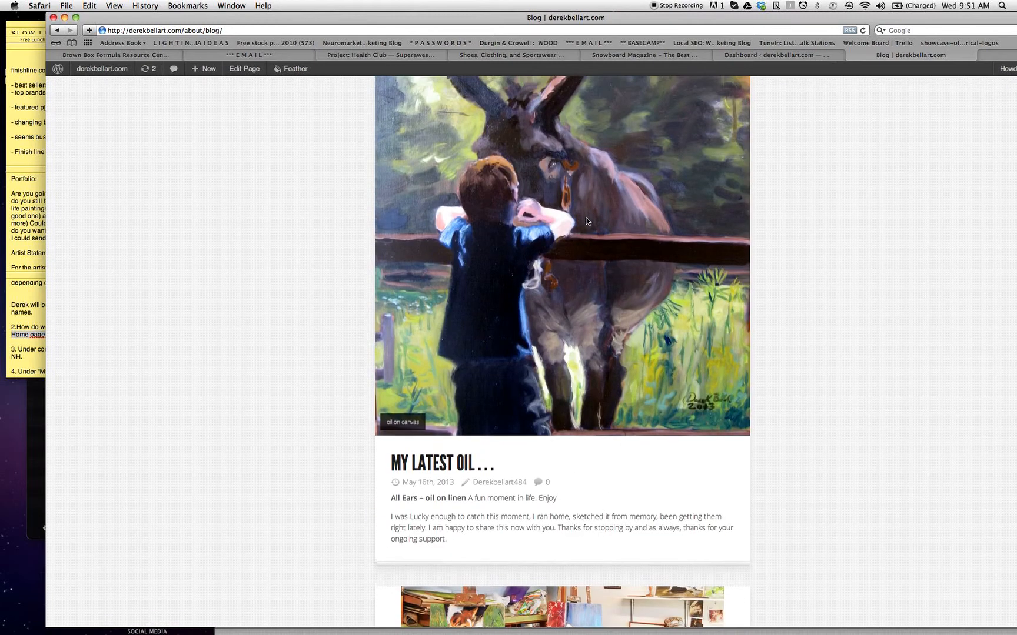
pyautogui.scroll(3, 587, 222)
pyautogui.scroll(-6, 586, 222)
pyautogui.scroll(-5, 586, 221)
pyautogui.click(732, 292)
pyautogui.click(733, 292)
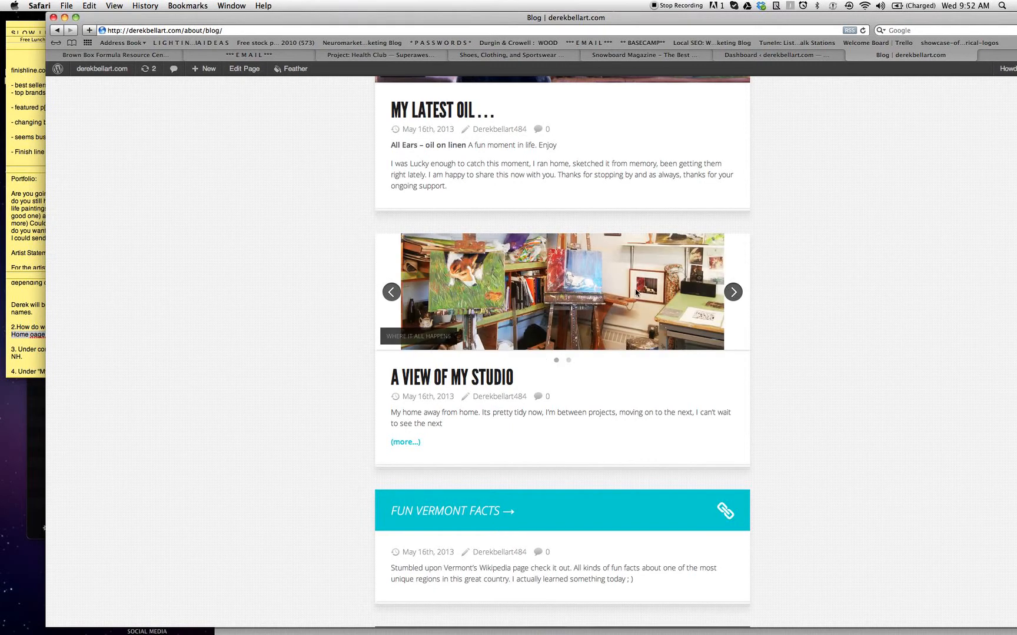
pyautogui.scroll(-5, 632, 289)
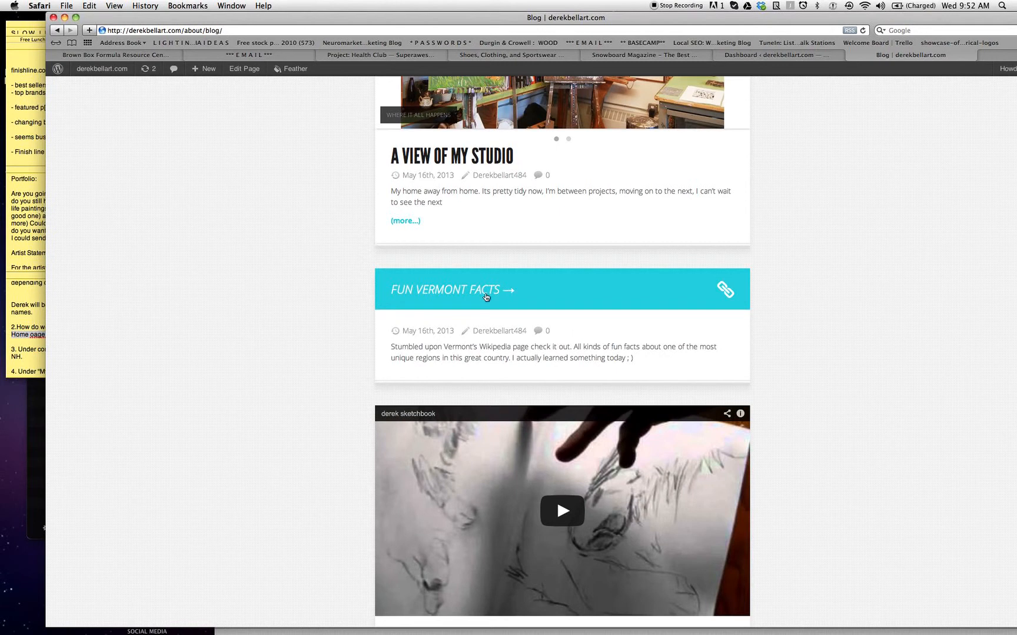
# Glance at the WordPress dashboard, and examine the remaining blog posts down to the brushes quote and back to A View of My Studio.
pyautogui.click(778, 57)
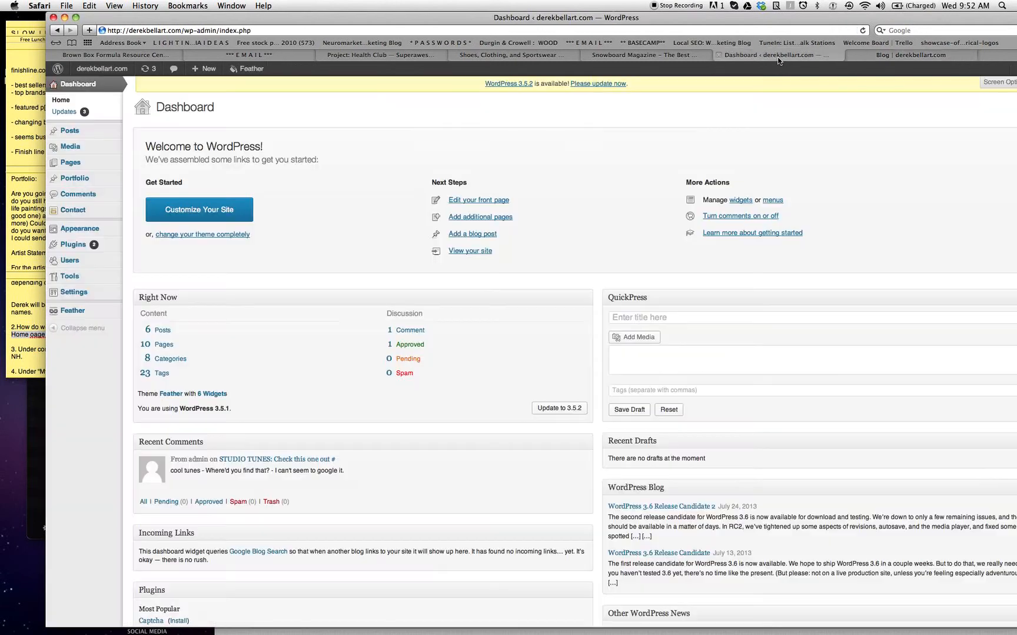
pyautogui.click(882, 56)
pyautogui.scroll(-4, 565, 333)
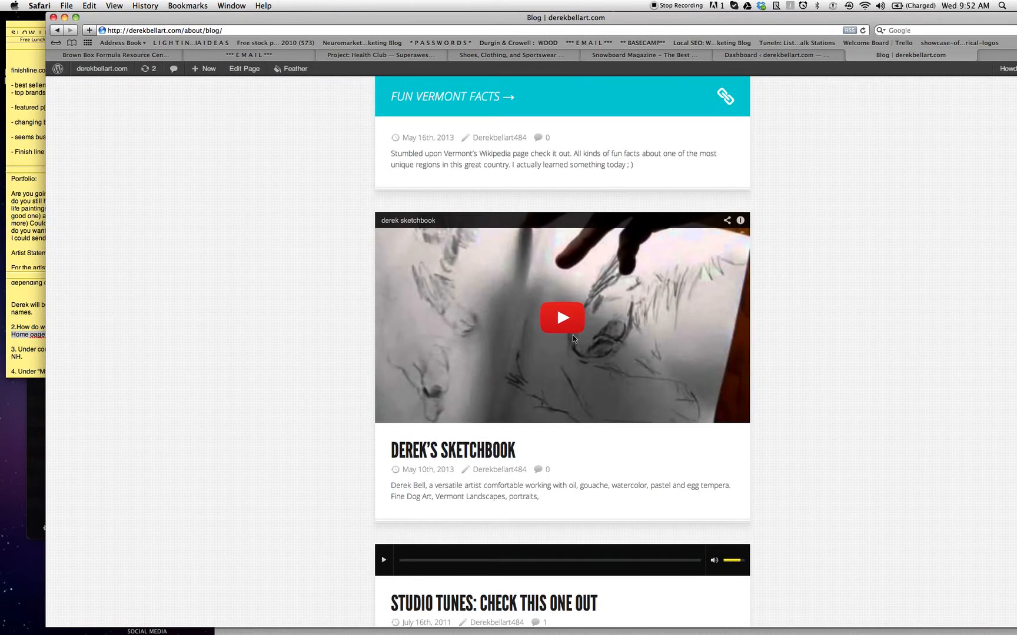
pyautogui.scroll(-4, 634, 290)
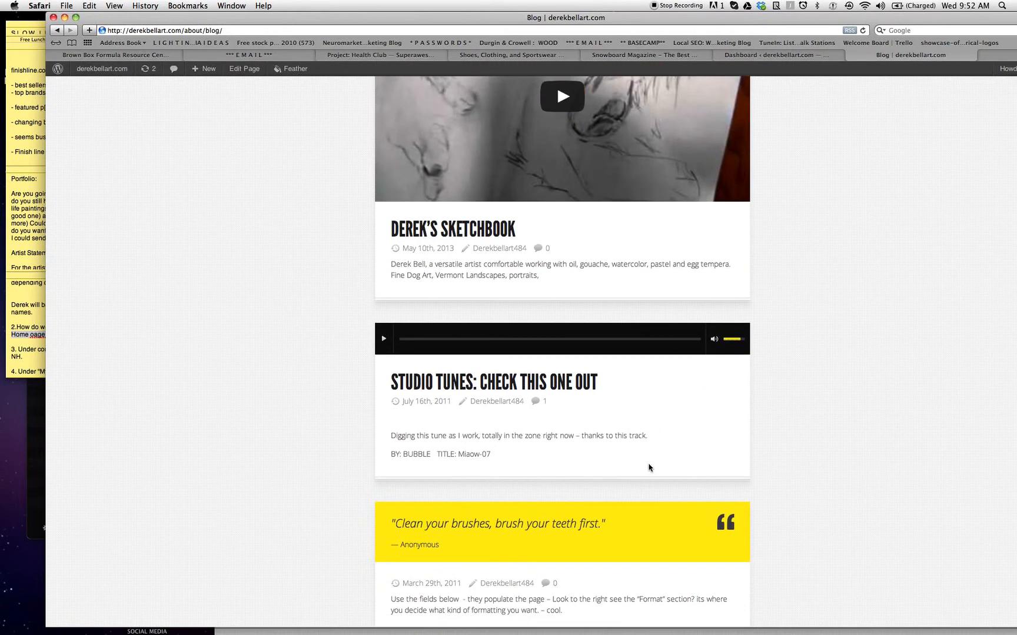
pyautogui.scroll(-2, 649, 388)
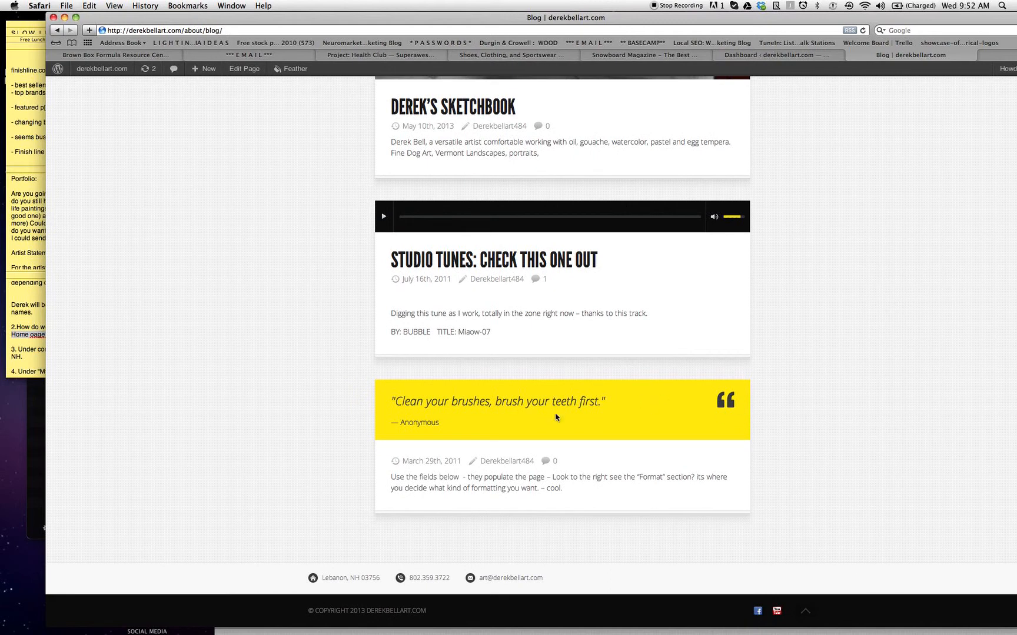
pyautogui.scroll(10, 669, 410)
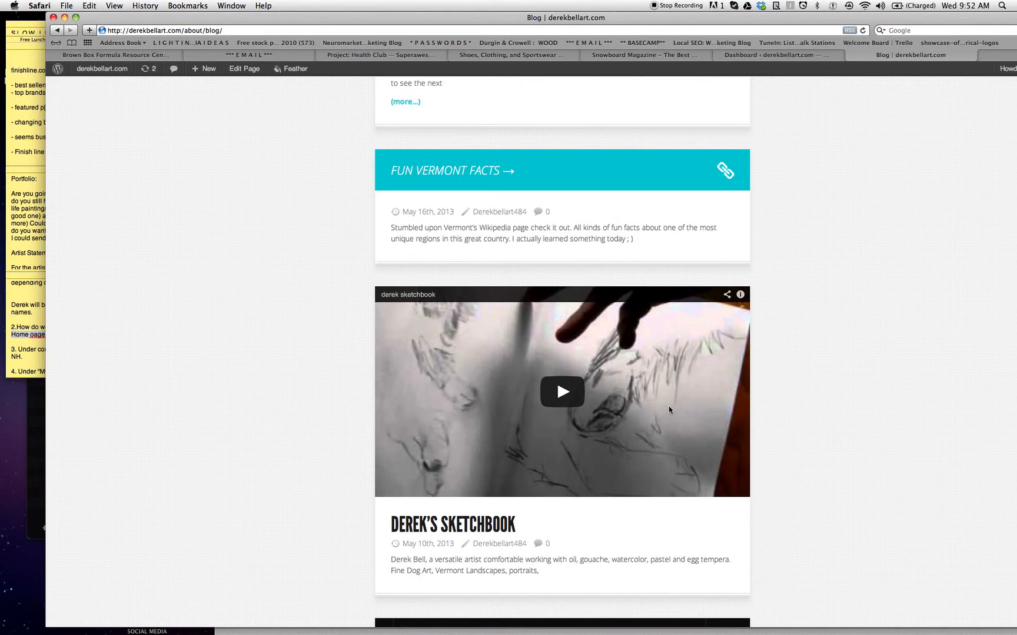
pyautogui.scroll(5, 669, 410)
pyautogui.scroll(4, 669, 410)
pyautogui.click(410, 420)
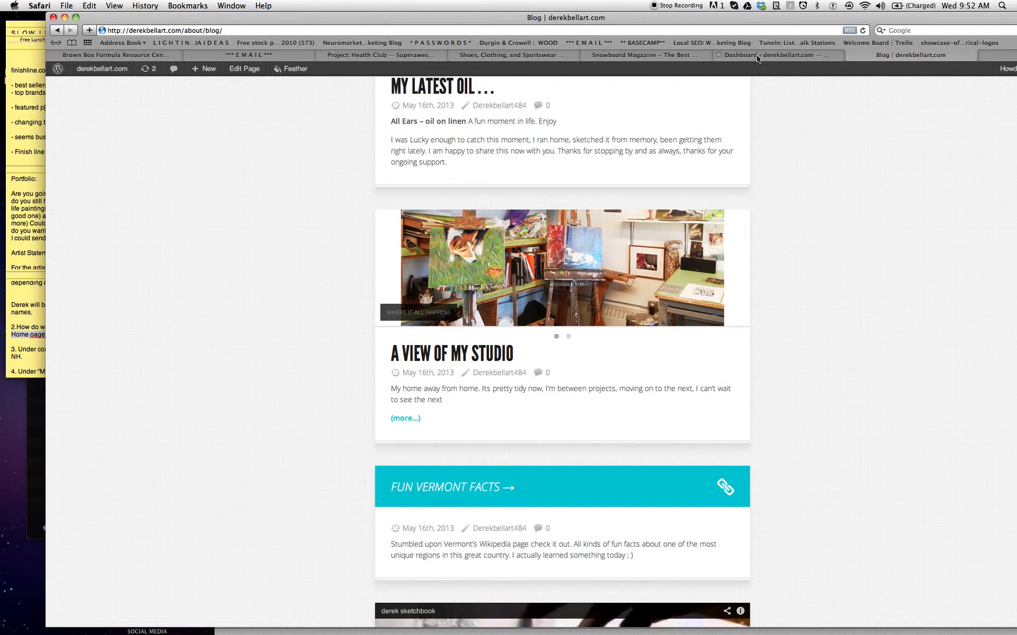
# Return from the Blog page to the site's home page.
pyautogui.scroll(8, 686, 156)
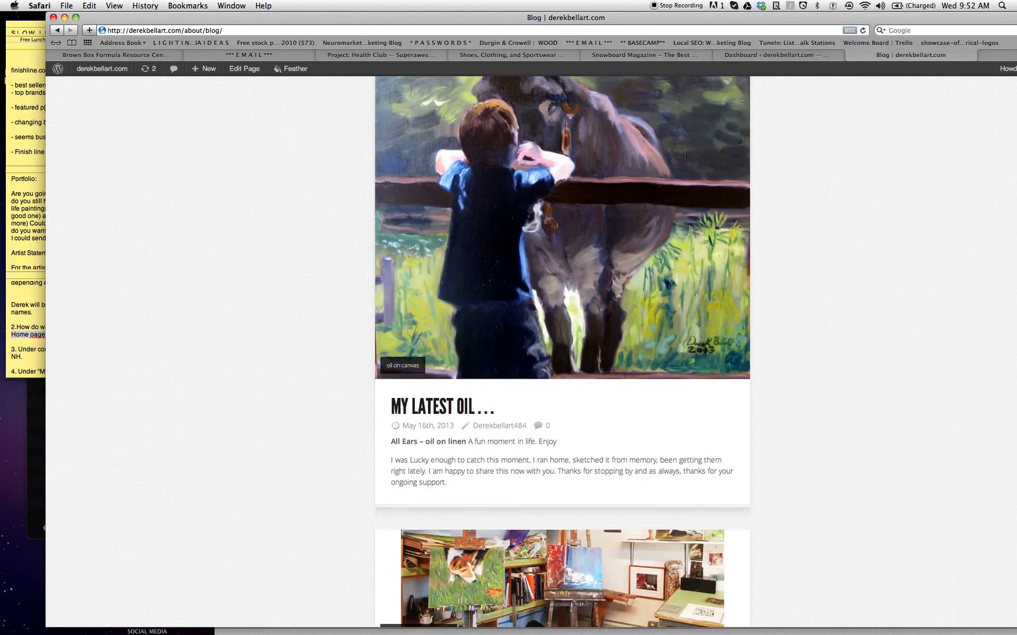
pyautogui.scroll(4, 686, 156)
pyautogui.moveTo(707, 94)
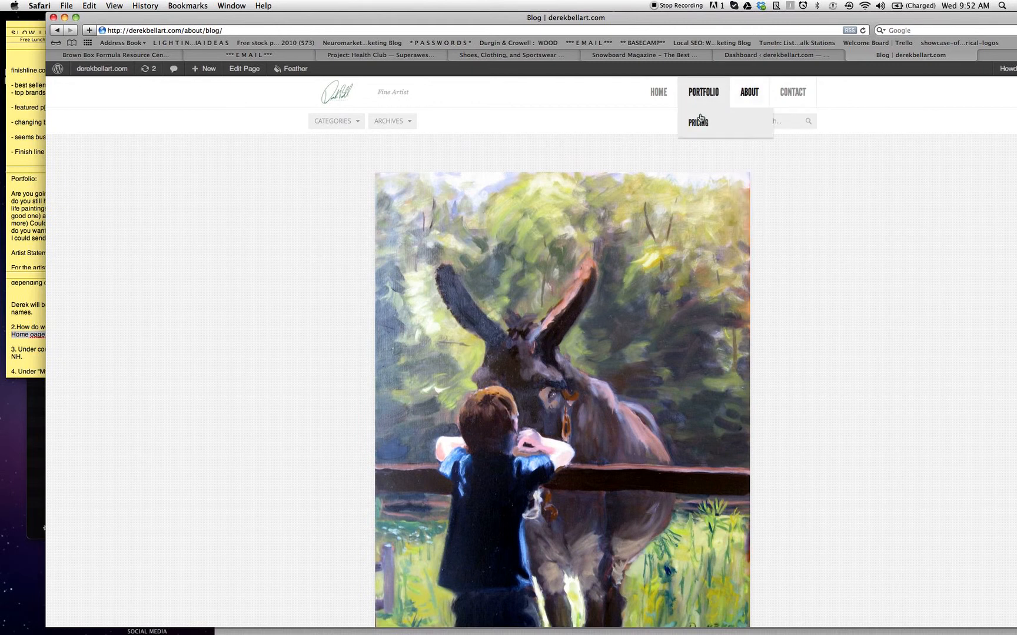
pyautogui.rightClick(657, 94)
pyautogui.click(633, 93)
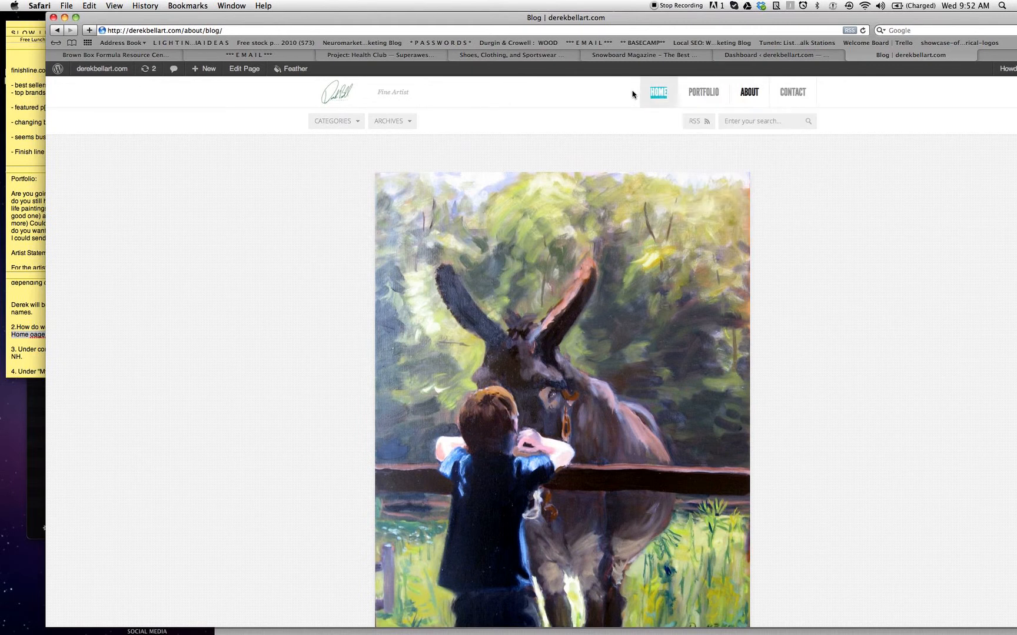
pyautogui.click(655, 94)
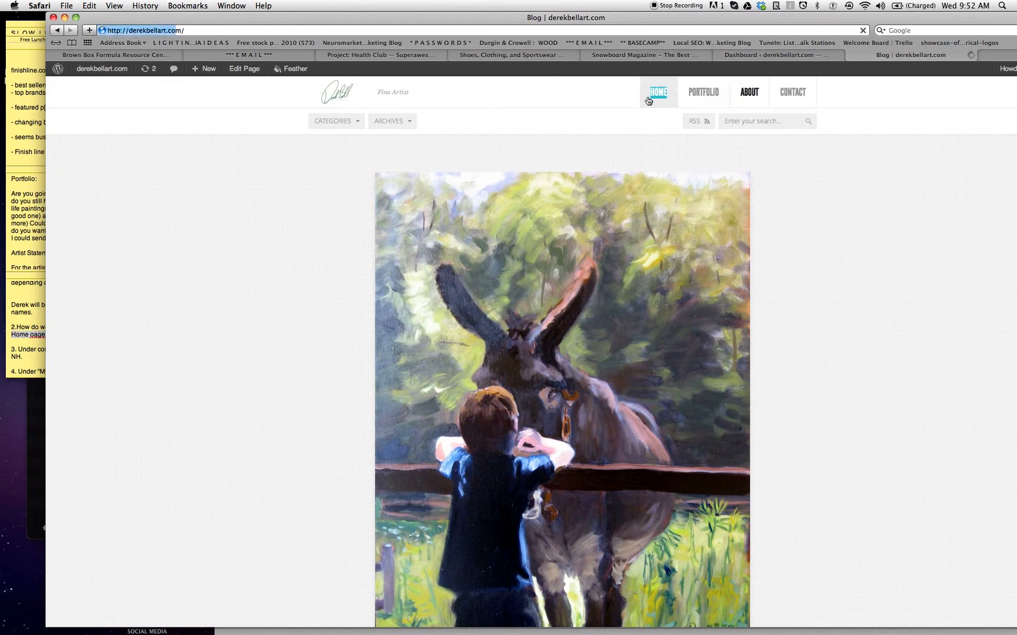
# Highlight the A View of My Studio excerpt in the My Latest section and open that full post.
pyautogui.scroll(-4, 598, 126)
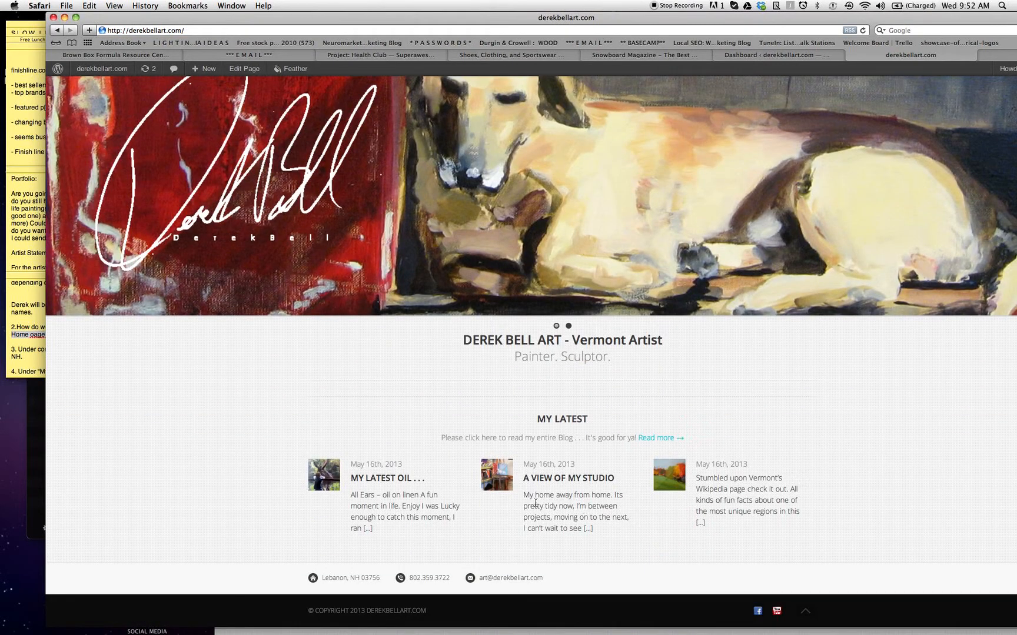
pyautogui.moveTo(526, 497); pyautogui.dragTo(583, 528)
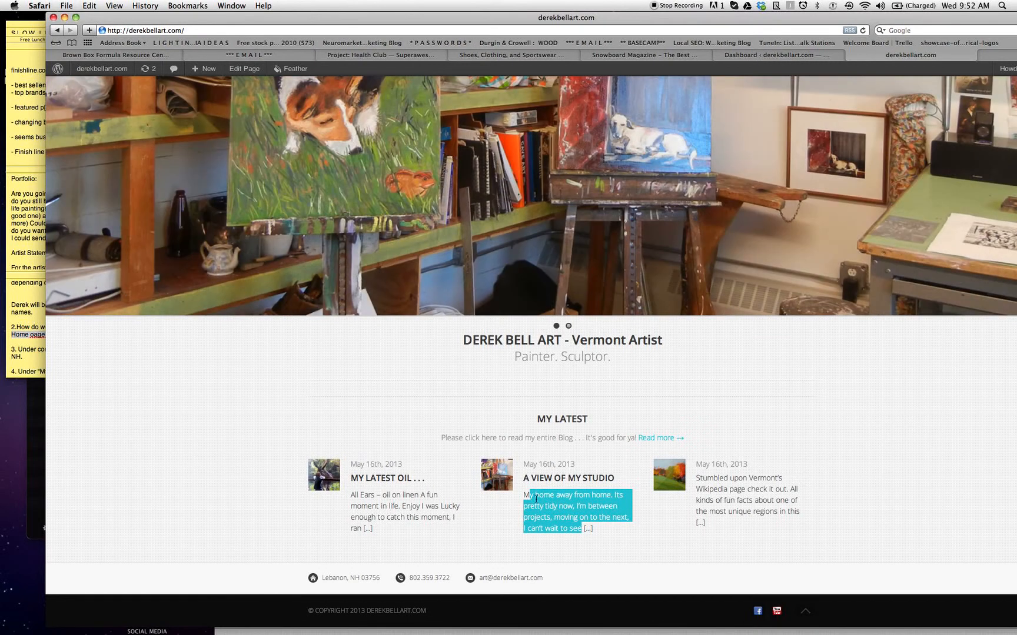
pyautogui.click(525, 495)
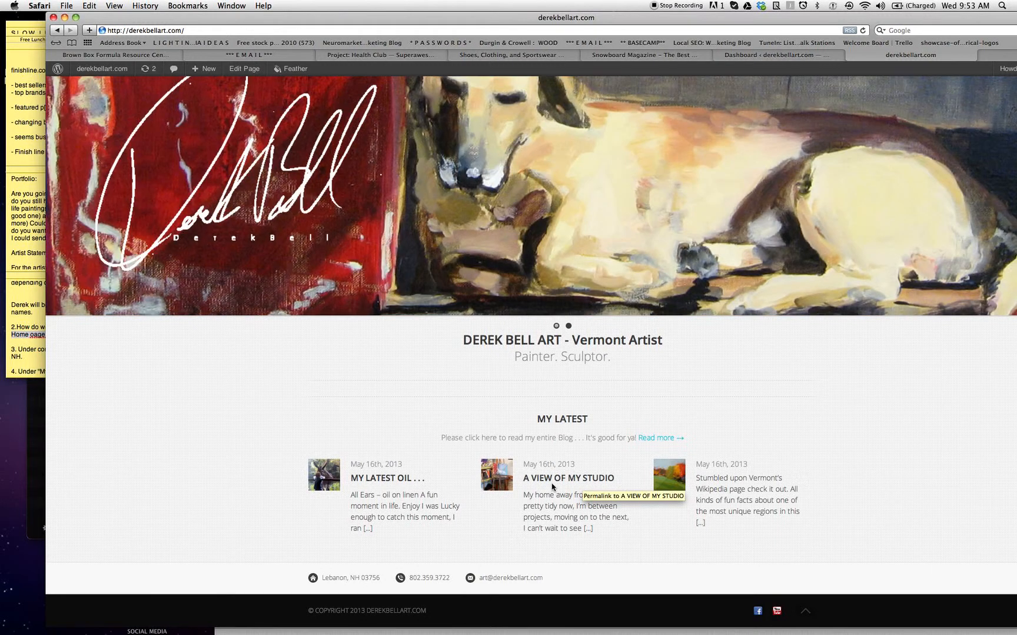
pyautogui.click(548, 481)
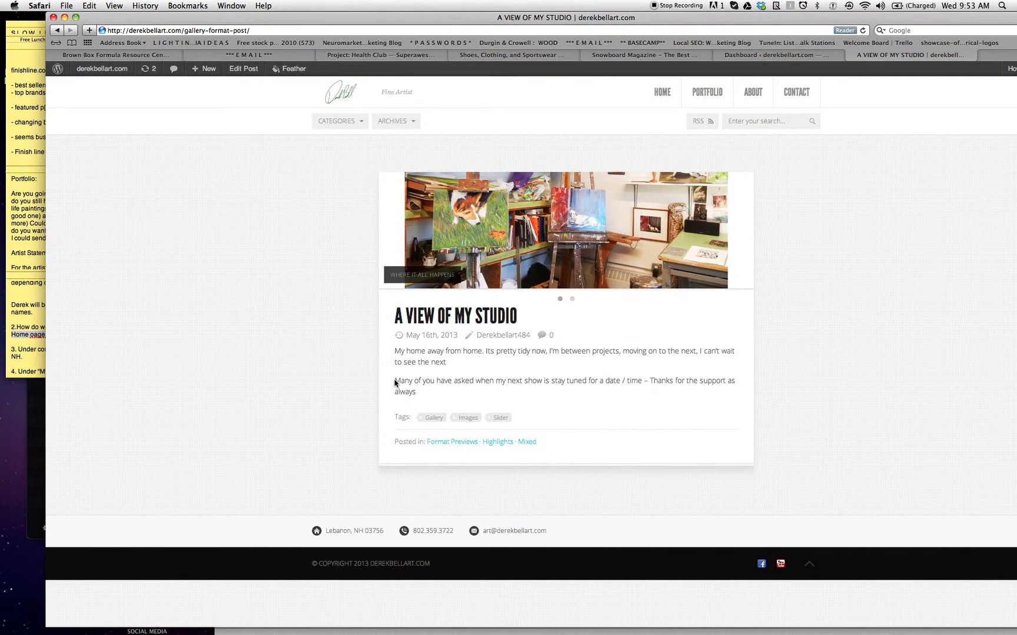
# Highlight the post's paragraph about the next show, and return to the home page to view the My Latest section.
pyautogui.moveTo(394, 381); pyautogui.dragTo(422, 392)
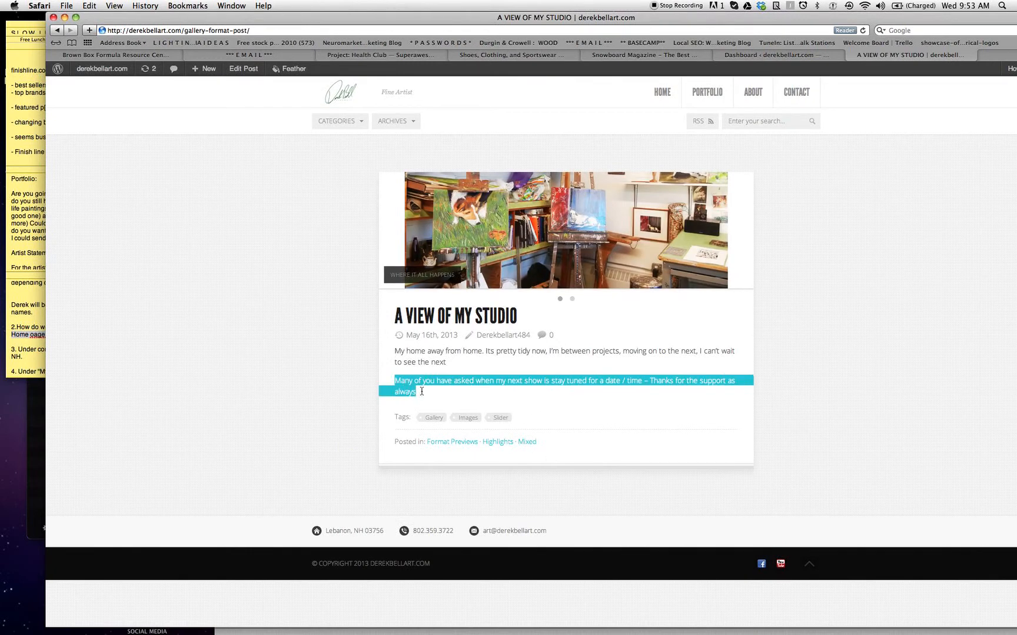
pyautogui.click(494, 398)
pyautogui.moveTo(711, 92)
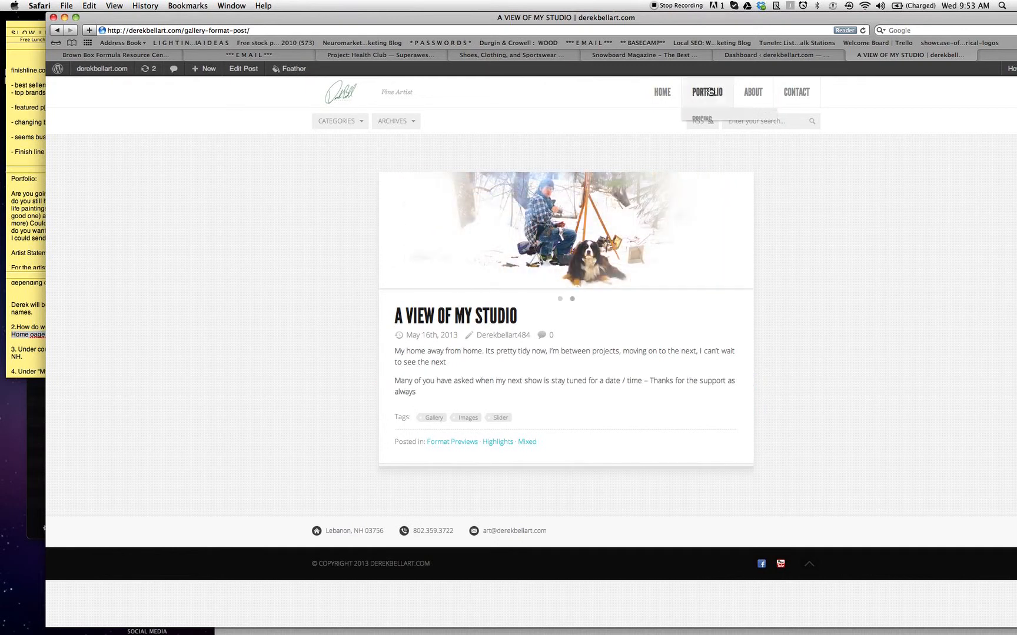
pyautogui.click(664, 94)
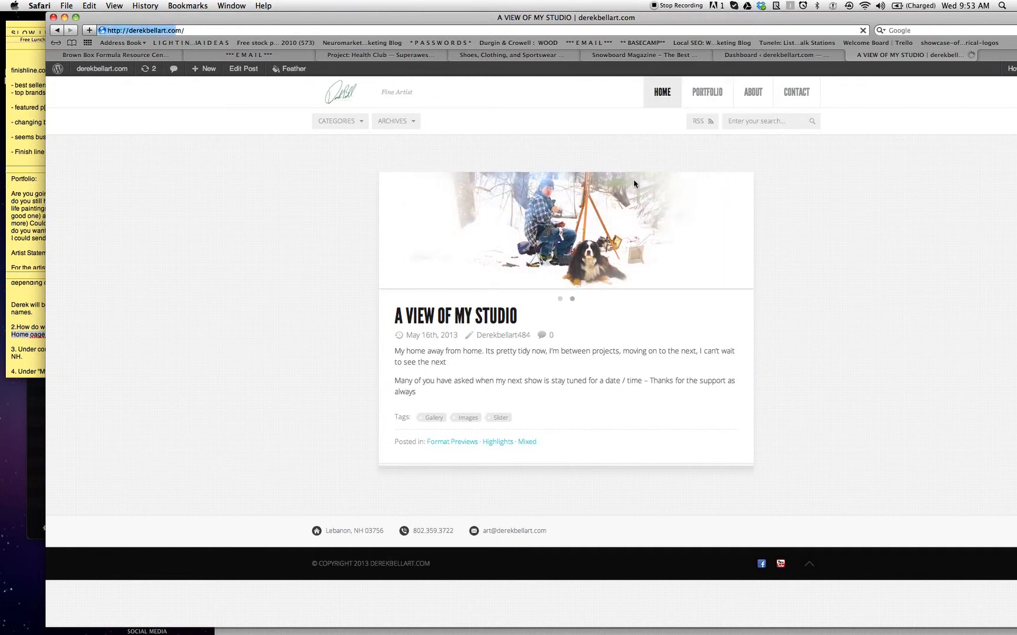
pyautogui.scroll(-5, 586, 434)
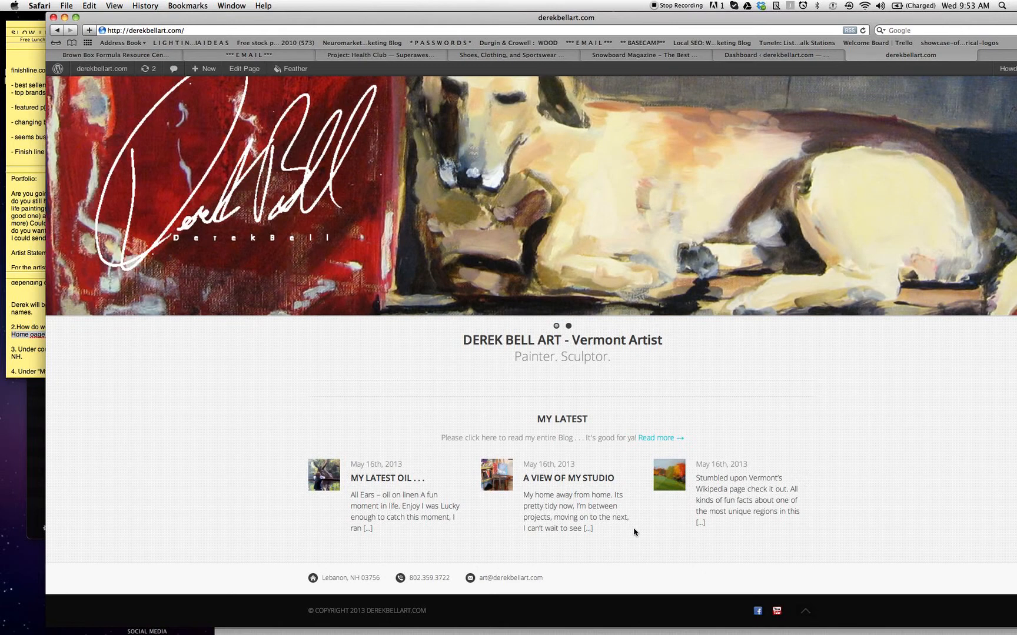
pyautogui.scroll(3, 634, 532)
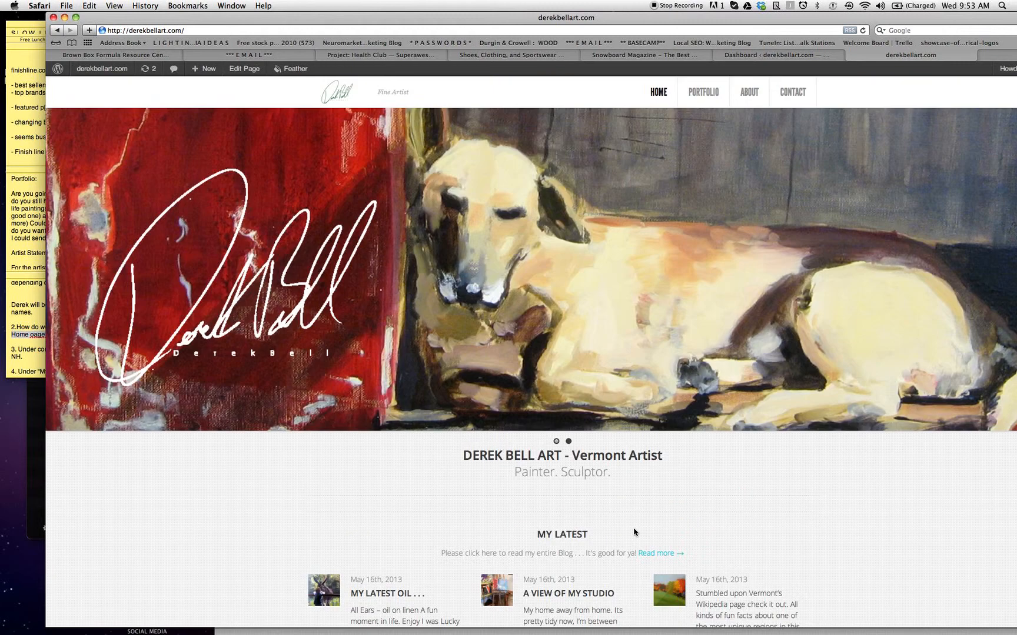
# Open the site's Blog page and look over the My Latest Oil and A View of My Studio posts.
pyautogui.moveTo(702, 92)
pyautogui.moveTo(744, 97)
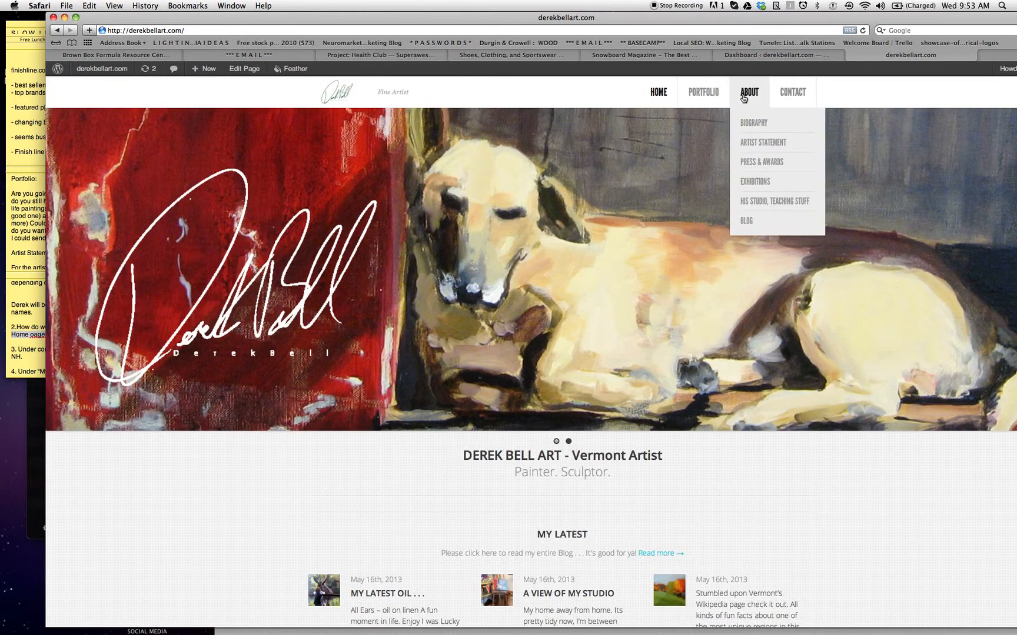
pyautogui.click(747, 222)
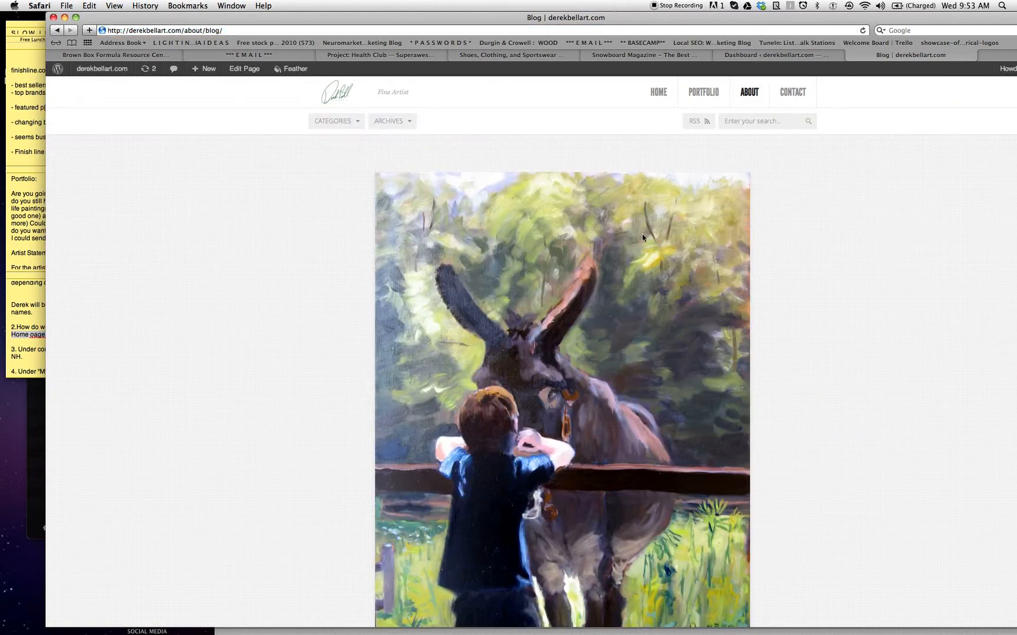
pyautogui.scroll(-8, 614, 240)
pyautogui.scroll(-2, 614, 241)
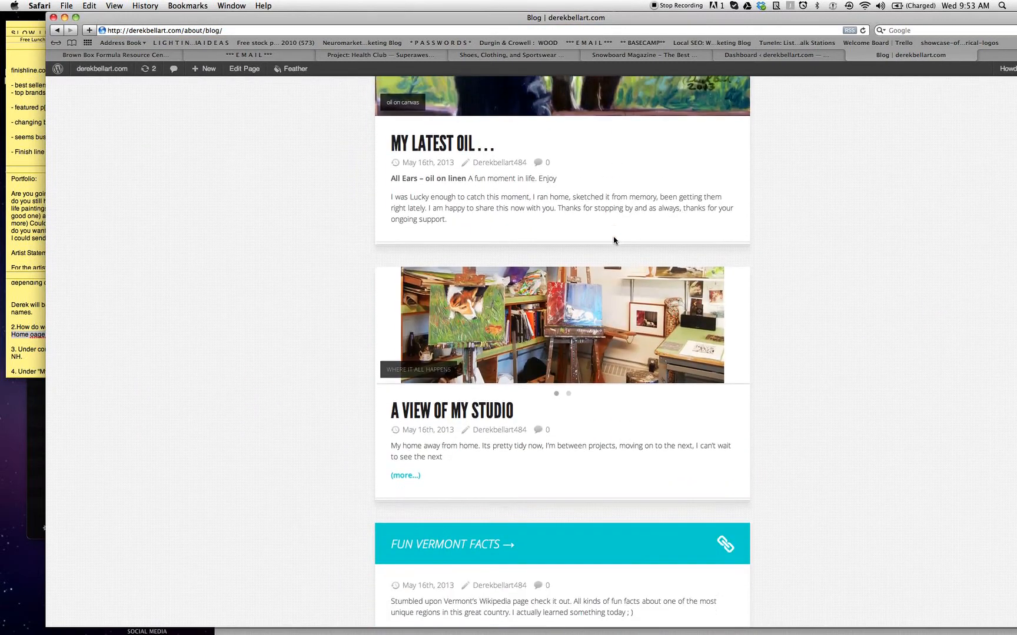
pyautogui.scroll(8, 612, 238)
pyautogui.scroll(-2, 612, 271)
pyautogui.scroll(4, 612, 271)
# Switch to the WordPress dashboard, list all posts, and open A View of My Studio for editing.
pyautogui.click(756, 56)
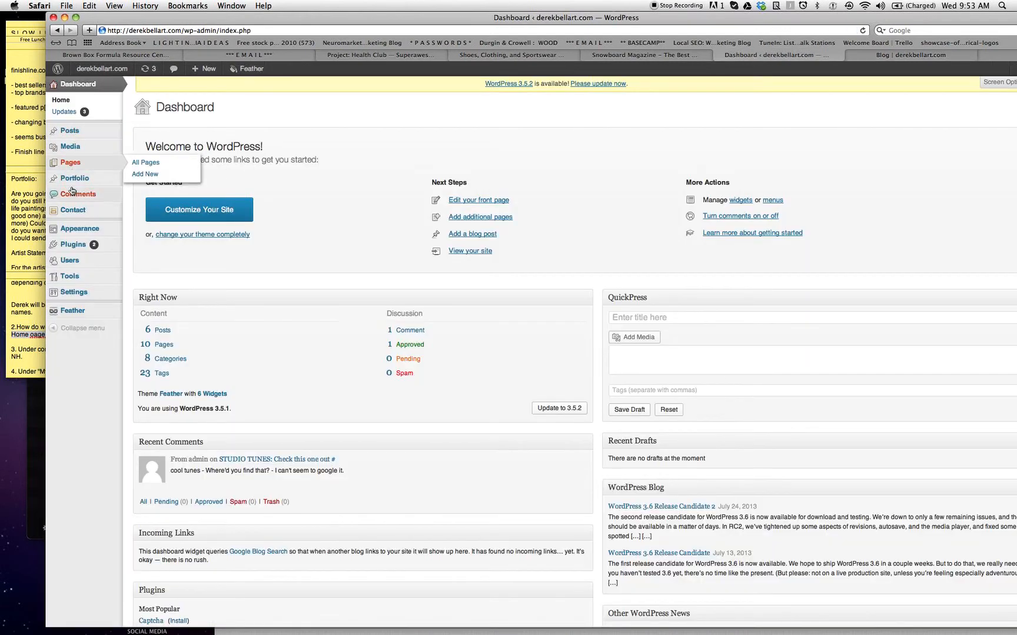
pyautogui.moveTo(69, 130)
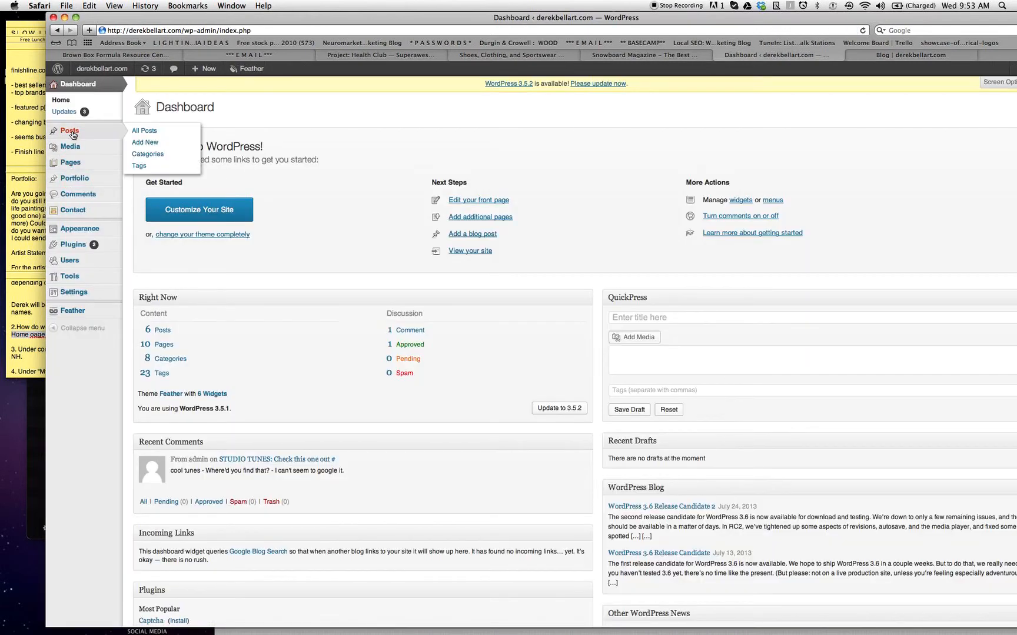
pyautogui.click(144, 131)
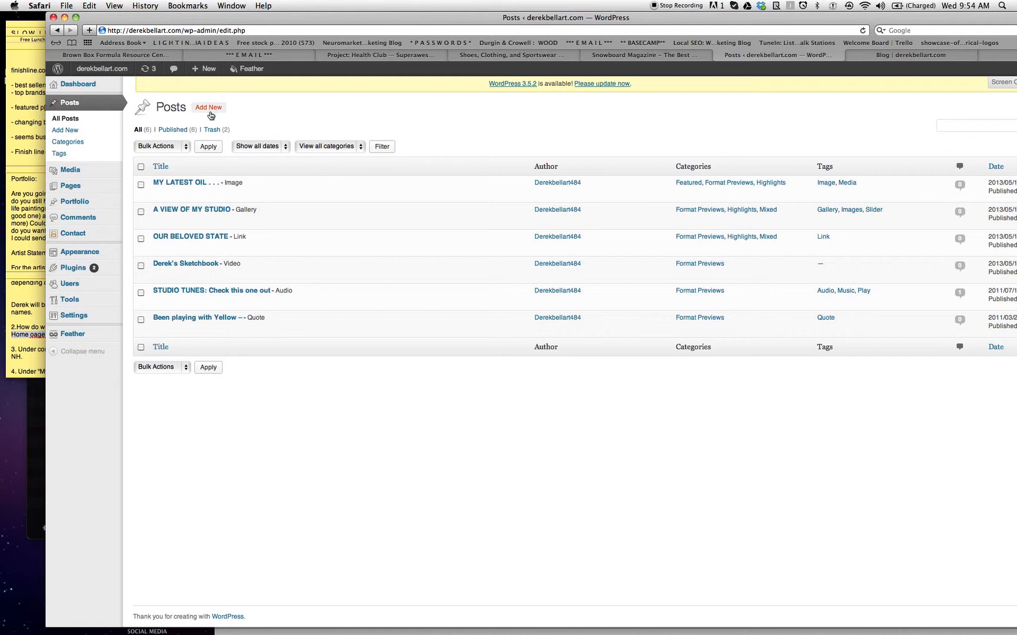
pyautogui.moveTo(177, 213)
pyautogui.click(159, 220)
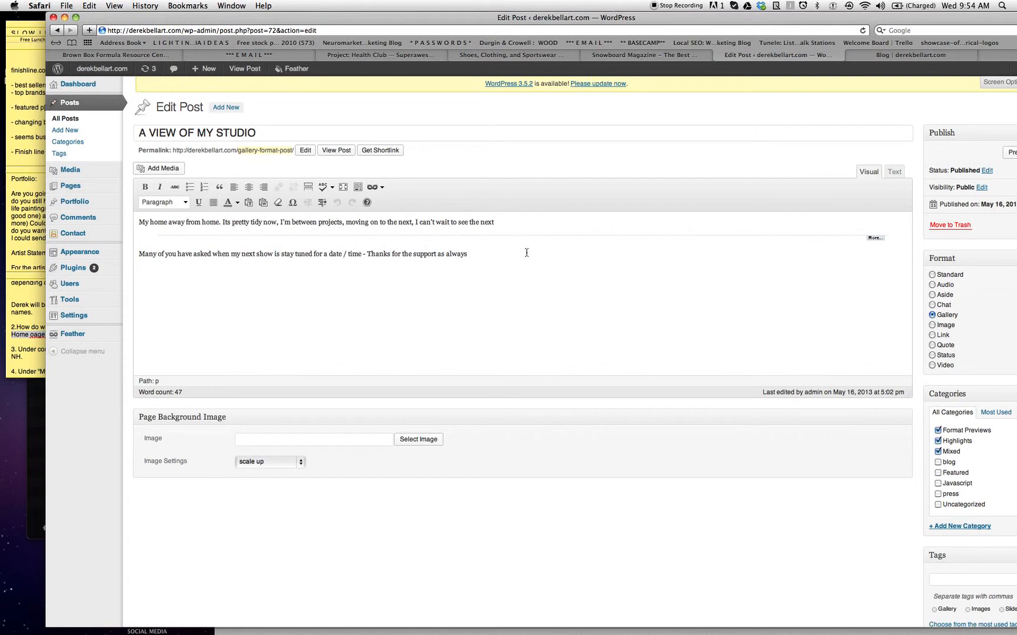
# Compare the post's Text and Visual views, highlighting the <!--more--> tag between the two paragraphs.
pyautogui.click(893, 172)
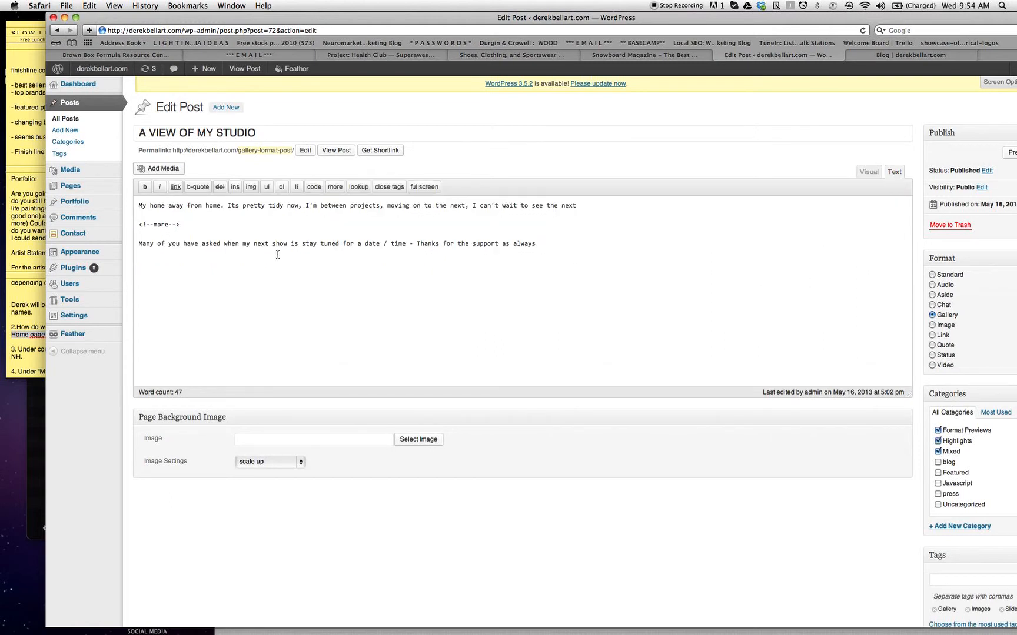
pyautogui.moveTo(181, 224); pyautogui.dragTo(136, 226)
pyautogui.click(168, 241)
pyautogui.moveTo(180, 224); pyautogui.dragTo(135, 226)
pyautogui.click(369, 255)
pyautogui.click(869, 173)
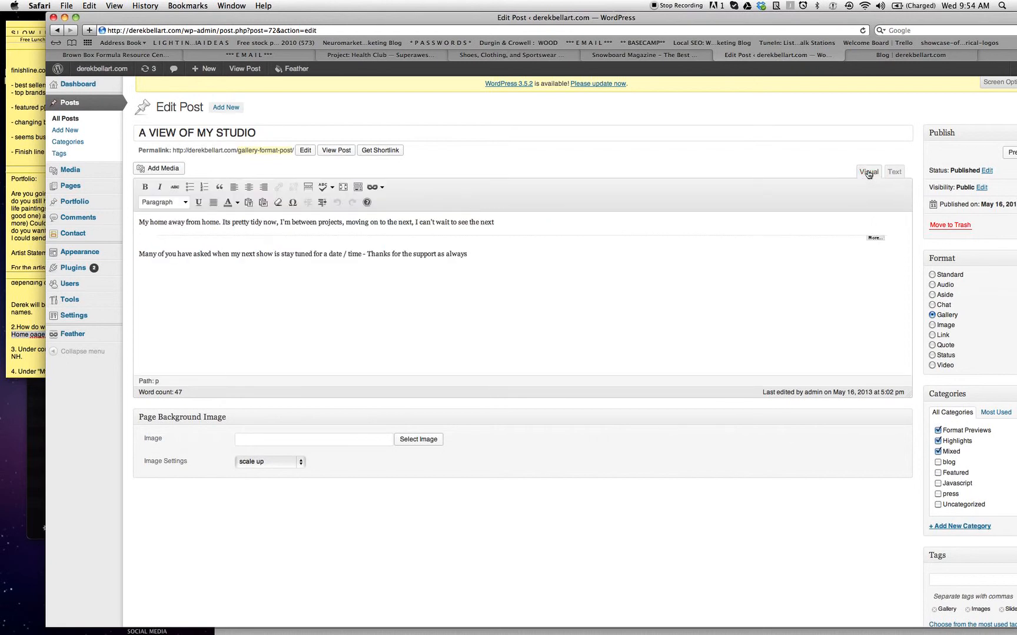
pyautogui.click(895, 173)
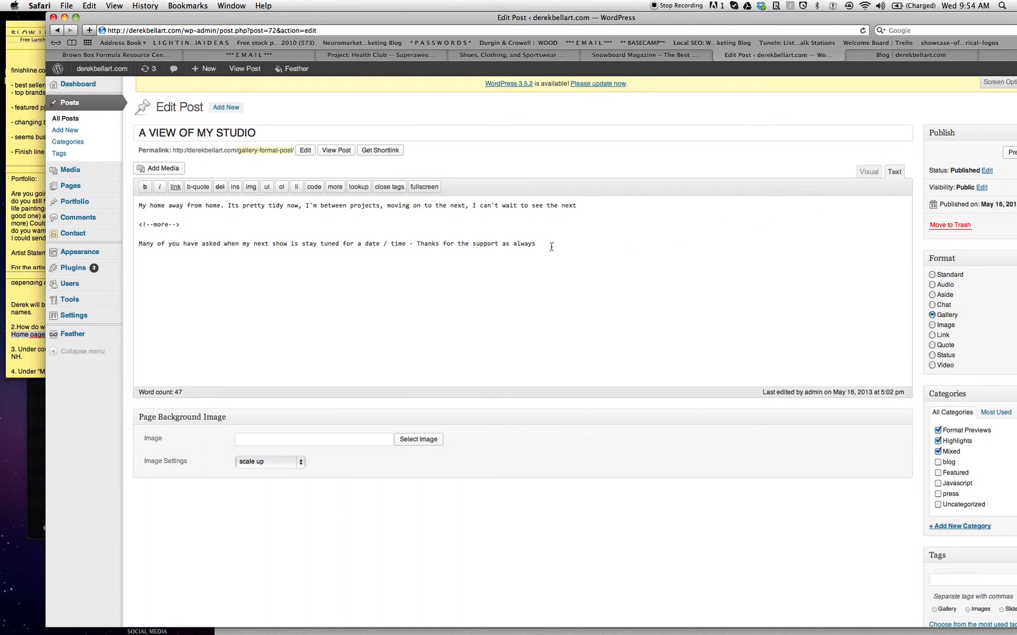
# Copy the whole post body, including the <!--more--> tag, from the editor's Text view.
pyautogui.moveTo(552, 246); pyautogui.dragTo(132, 207)
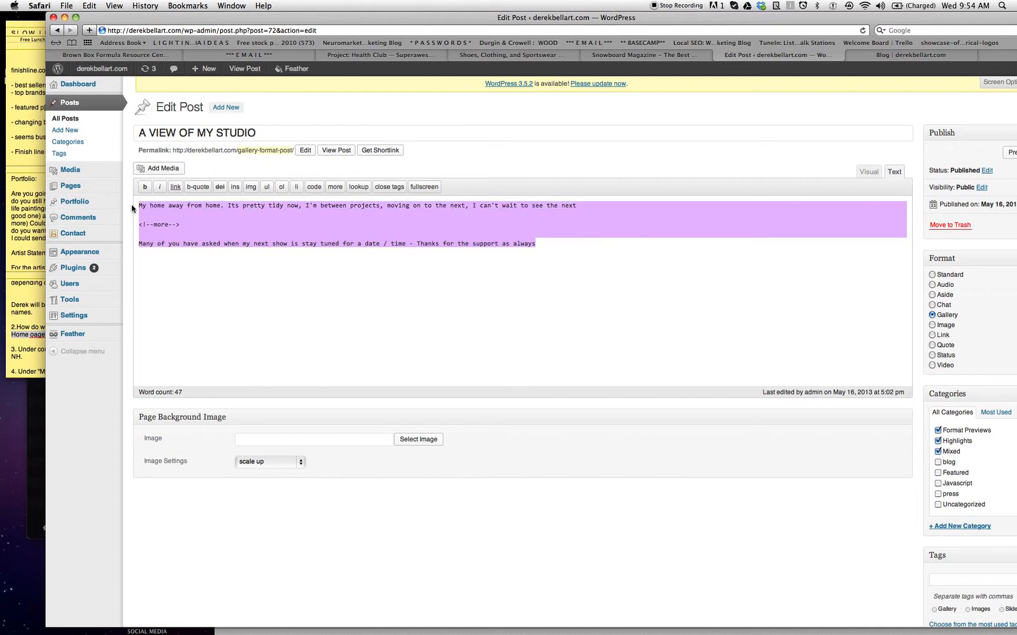
pyautogui.click(894, 172)
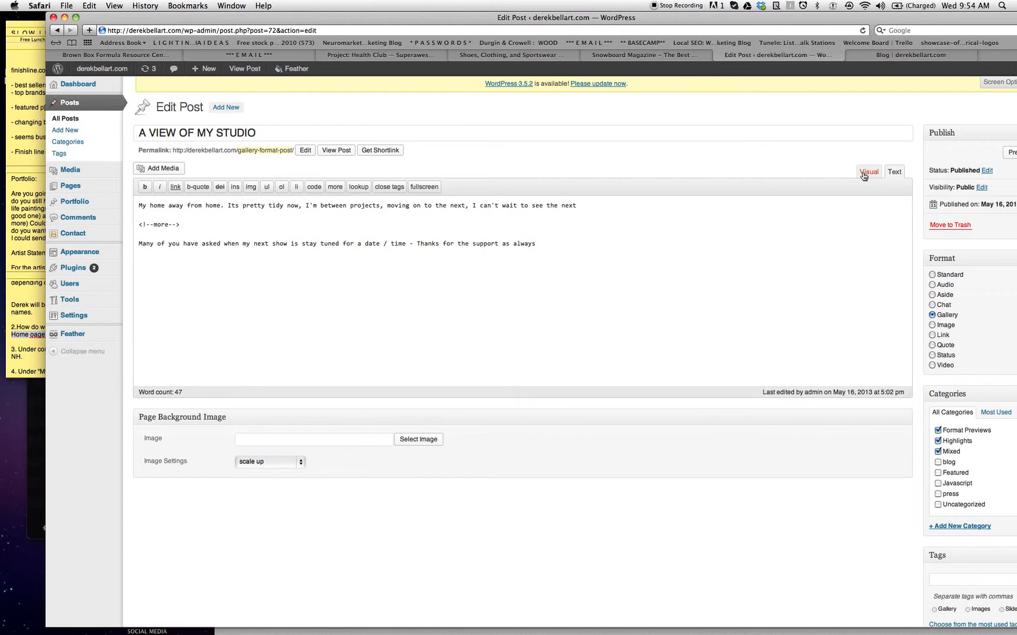
pyautogui.click(867, 173)
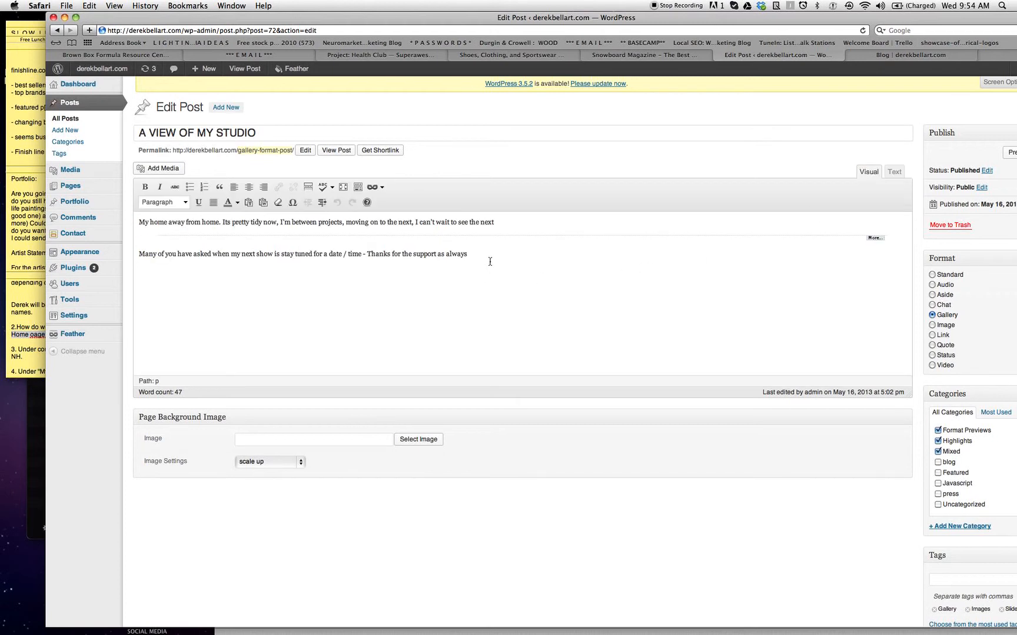
pyautogui.click(894, 173)
pyautogui.moveTo(552, 243); pyautogui.dragTo(136, 209)
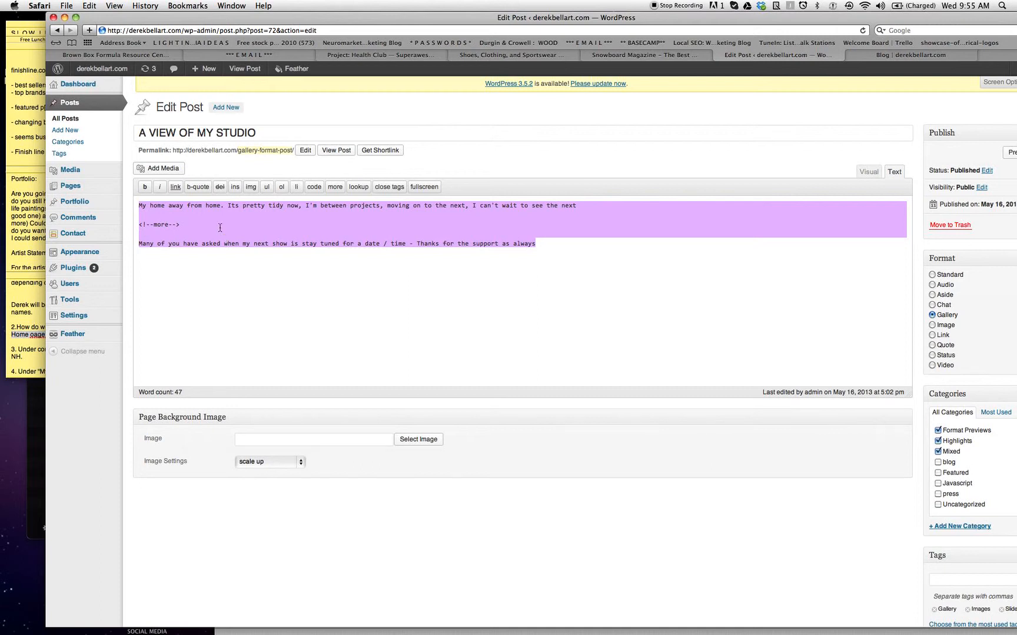
pyautogui.click(320, 302)
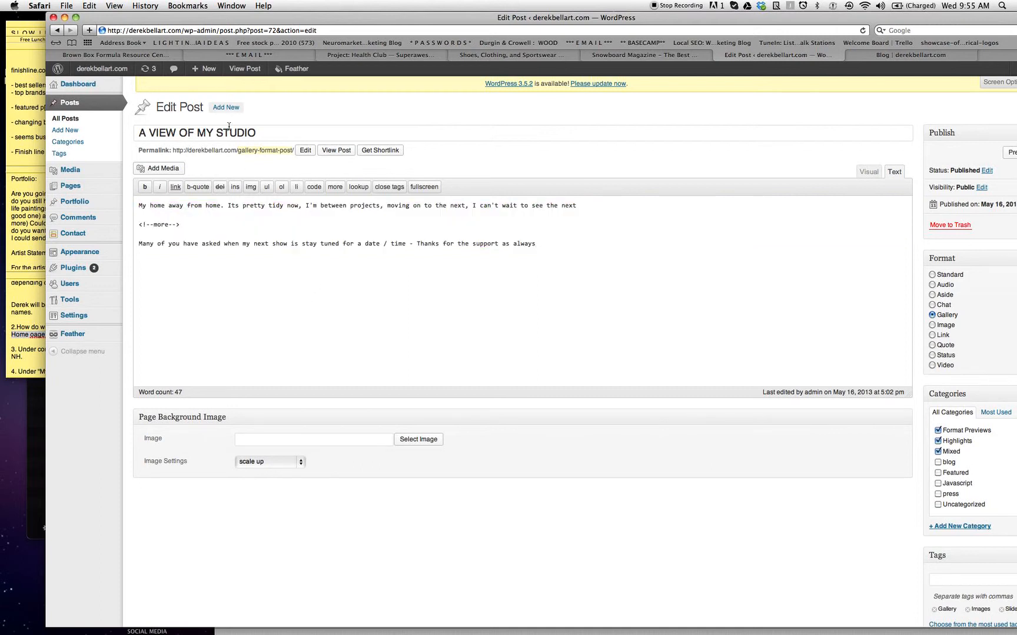
# Start a new post without saving this one, titled with the artist's first name plus "How to add a Blog post and at the same time add to the tile".
pyautogui.click(227, 108)
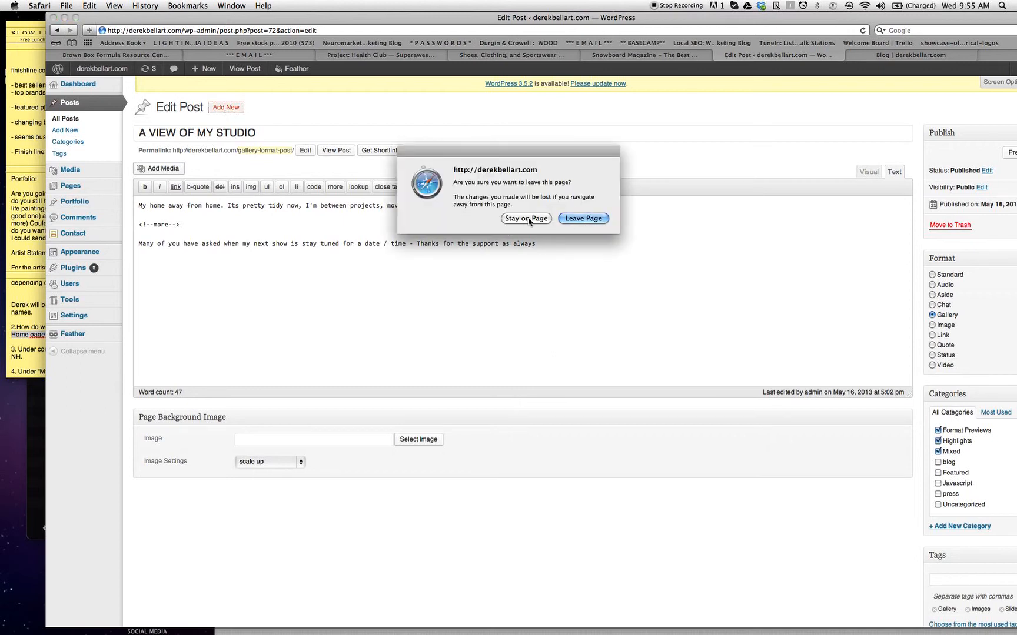
pyautogui.click(582, 219)
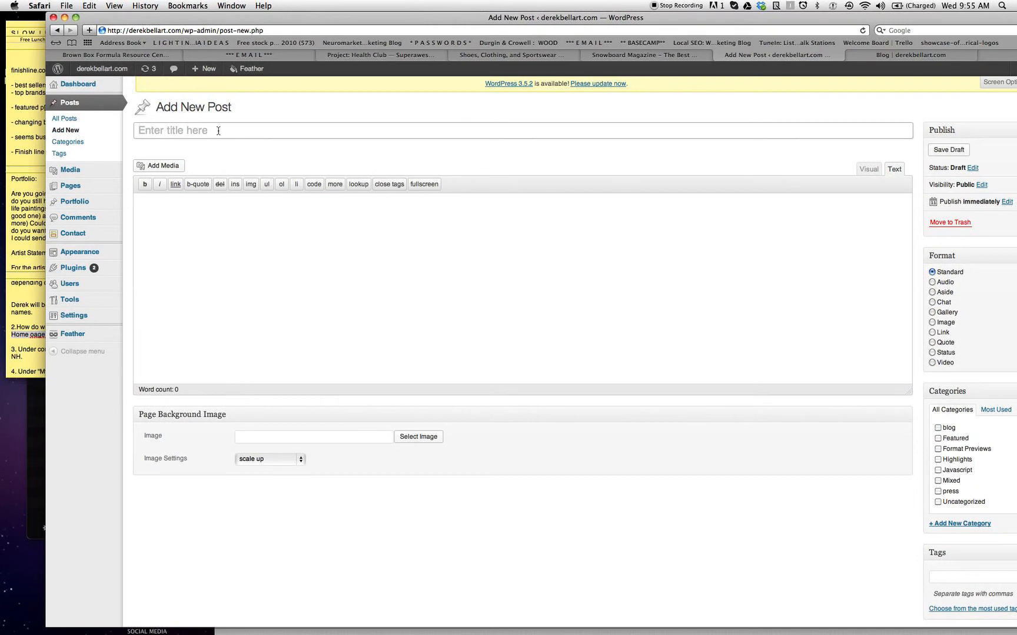
pyautogui.click(218, 131)
pyautogui.write("Derek's How to add a Blog post ")
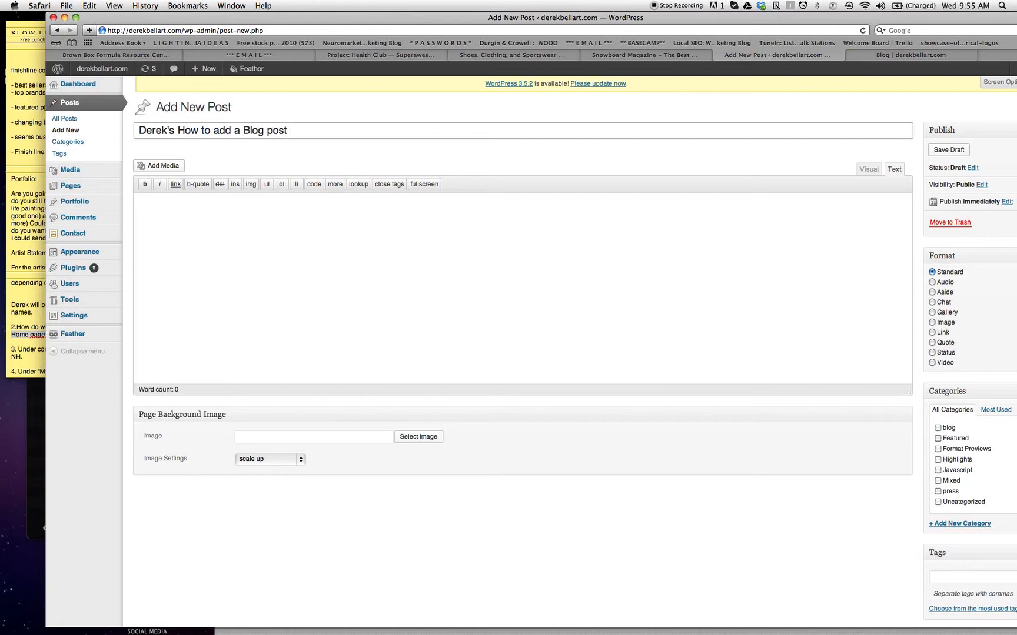
pyautogui.write('and at the same time ')
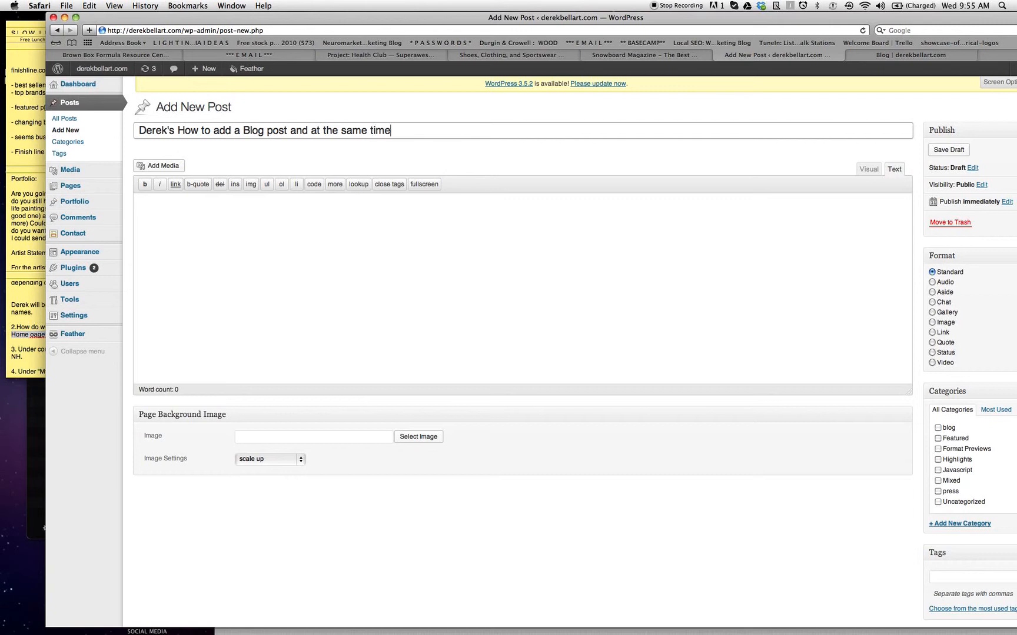
pyautogui.write('add to the tile')
# Paste the copied studio text with its <!--more--> tag into the new post's body using the Text view.
pyautogui.click(153, 213)
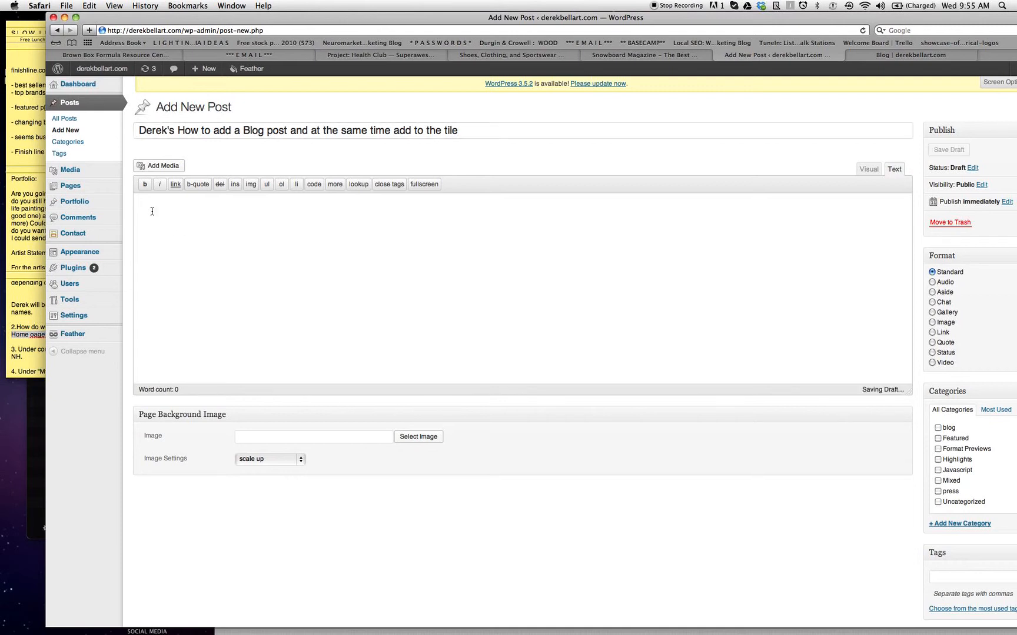
pyautogui.click(870, 170)
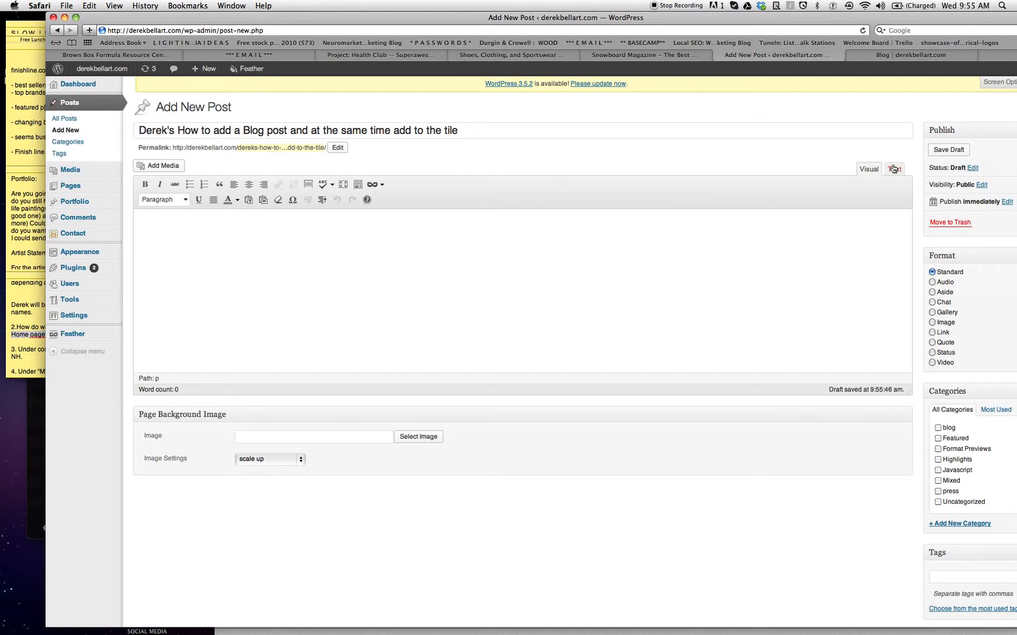
pyautogui.click(894, 170)
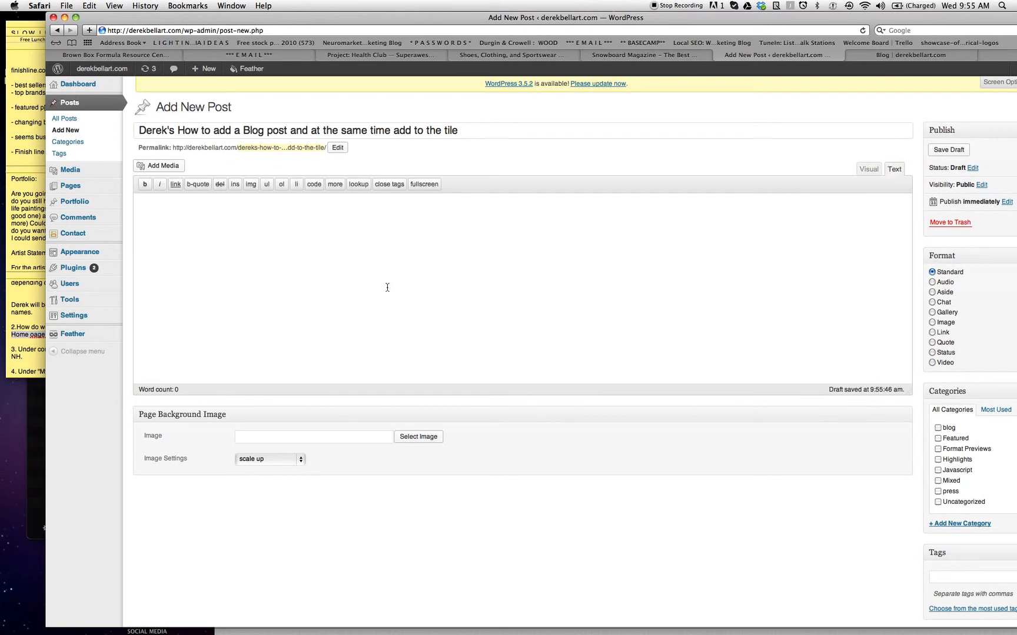
pyautogui.write("My home away from home. Its pretty tidy now, I'm between projects, moving on to the next, I can't wait to see the next  <!--more-->  Many of you have asked when my next show is stay tuned for a date / time - Thanks for the support as always")
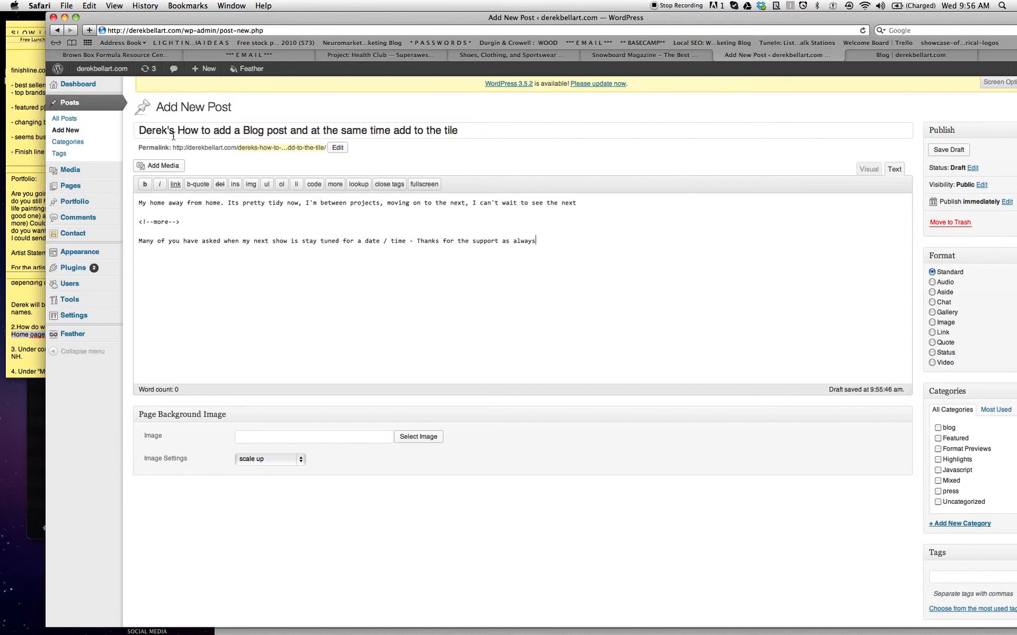
# Replace the first body paragraph with the title's "add a Blog post and at the same time add to the tile", ending the title with "How to..".
pyautogui.moveTo(212, 130); pyautogui.dragTo(464, 129)
pyautogui.press('super+c')
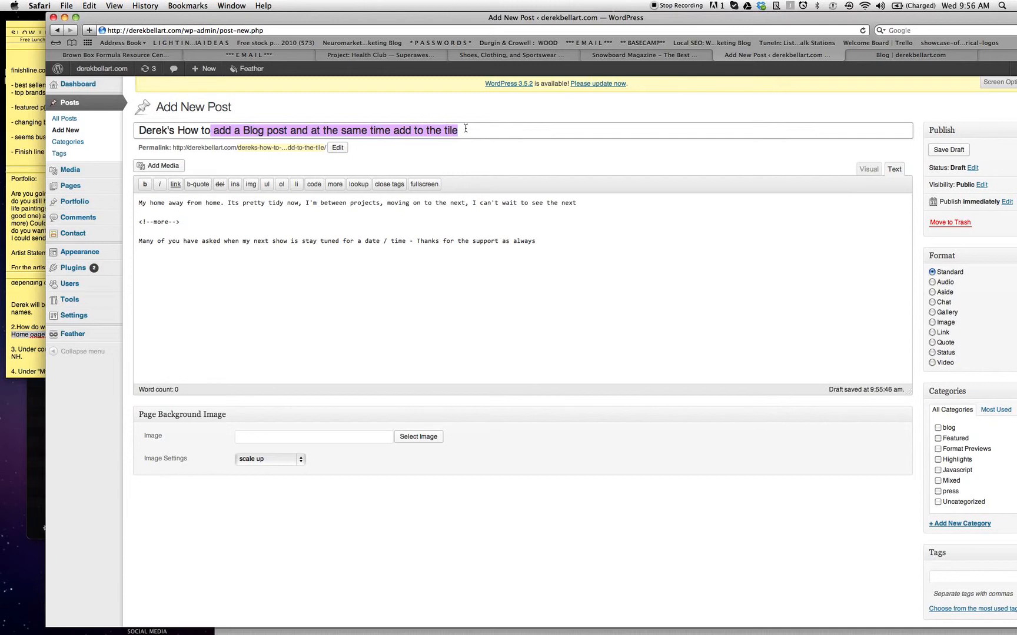
pyautogui.press('BackSpace')
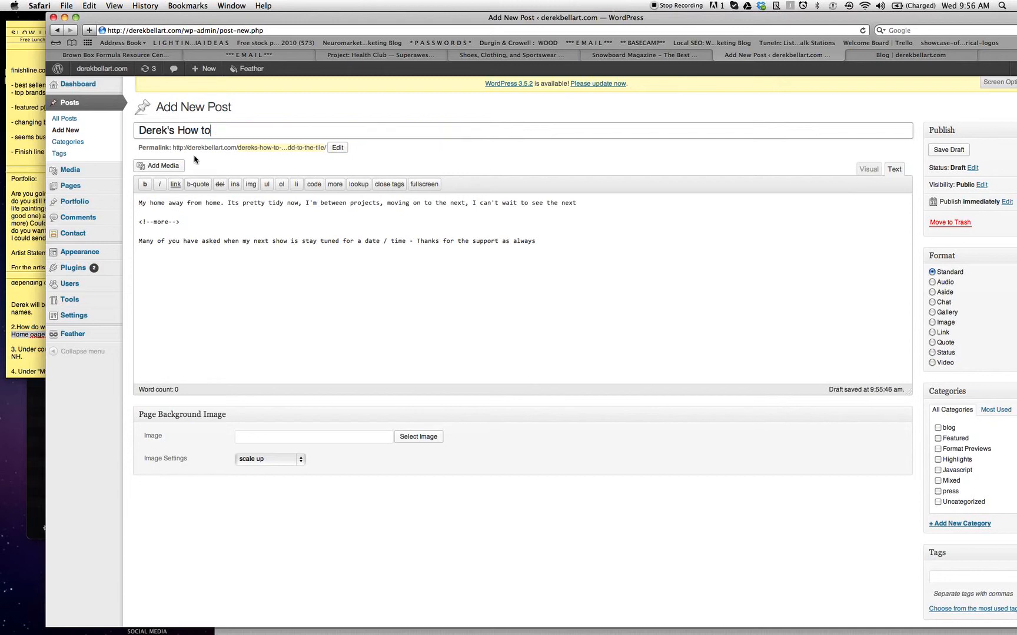
pyautogui.write('..')
pyautogui.moveTo(140, 203); pyautogui.dragTo(574, 206)
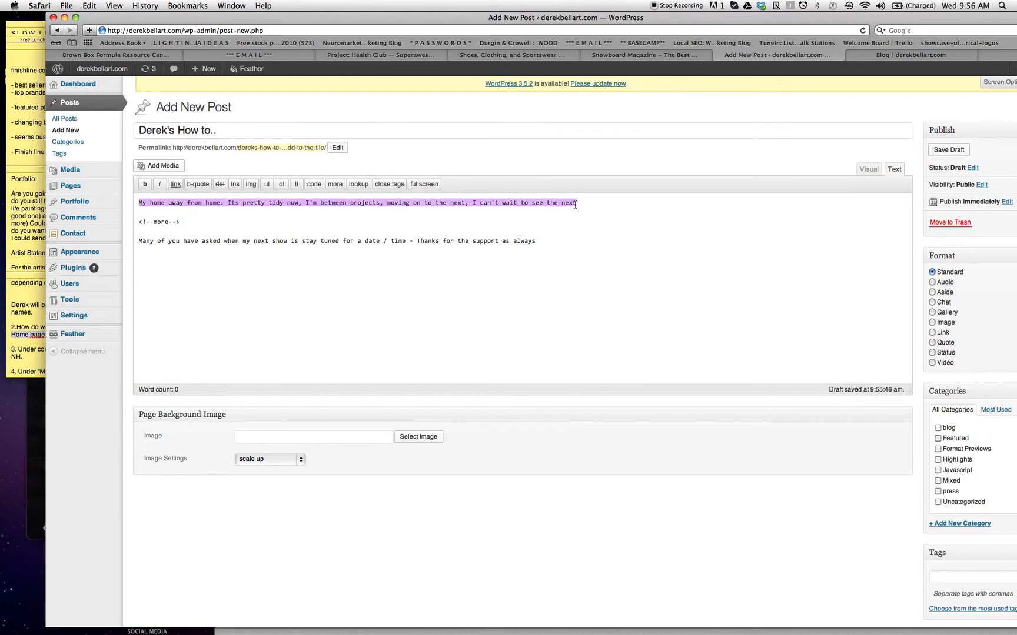
pyautogui.press('super+v')
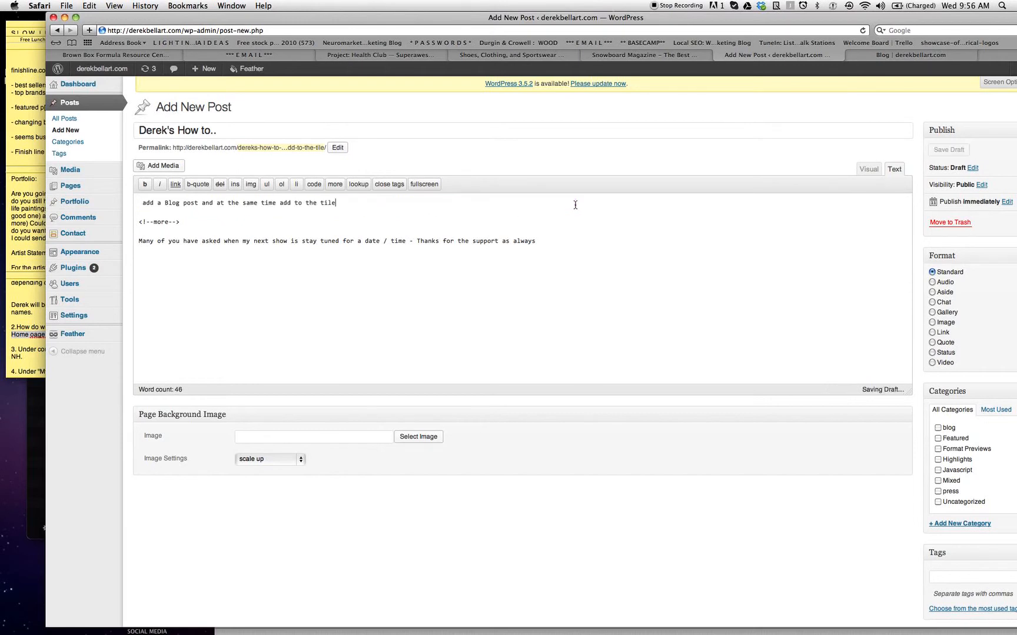
# Reword the first body paragraph to "Hello all this is how to add a blog post and at the same time add to the tile at bottom of homepage".
pyautogui.moveTo(142, 203); pyautogui.dragTo(129, 206)
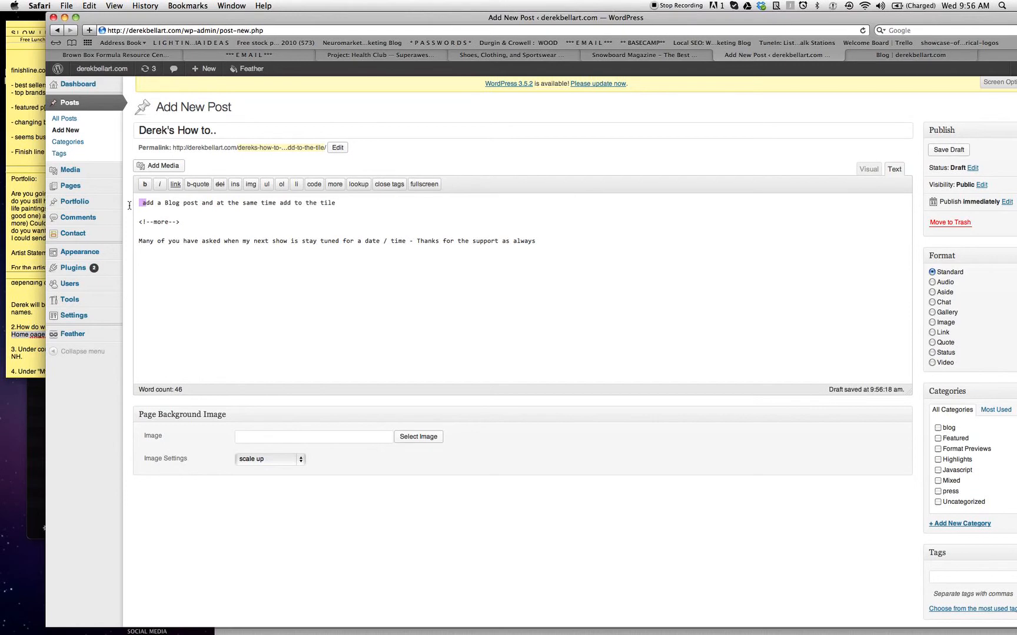
pyautogui.write('Hello ')
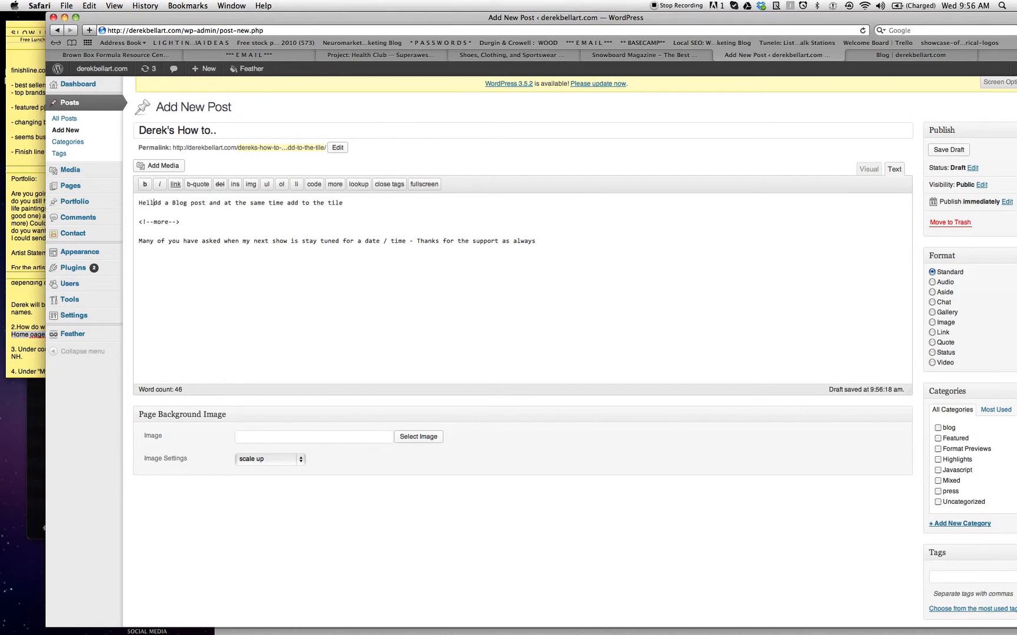
pyautogui.write('A')
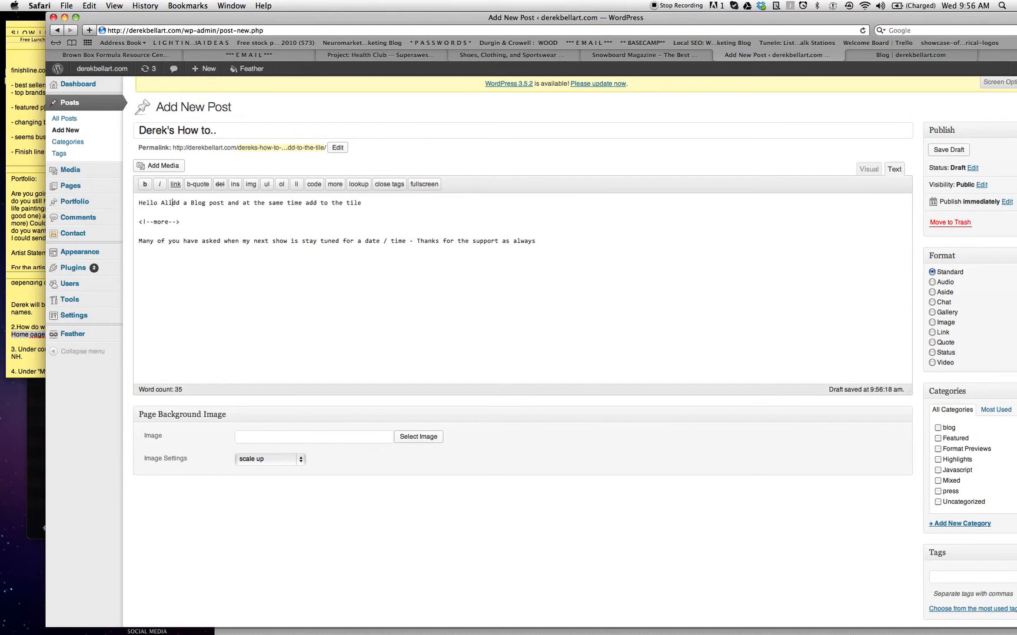
pyautogui.press('BackSpace')
pyautogui.write('all ')
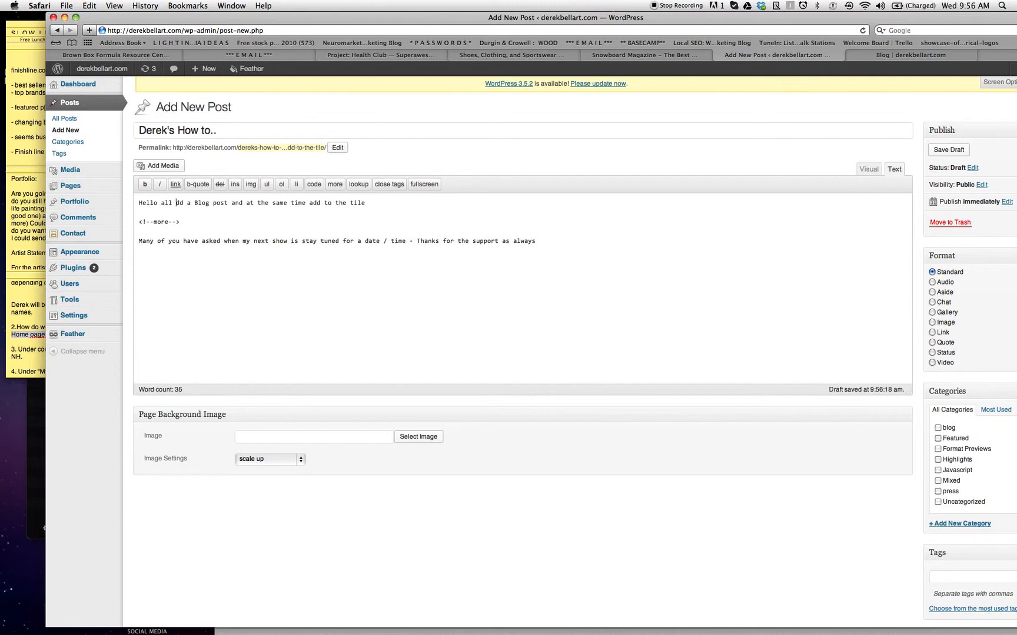
pyautogui.write('this is ')
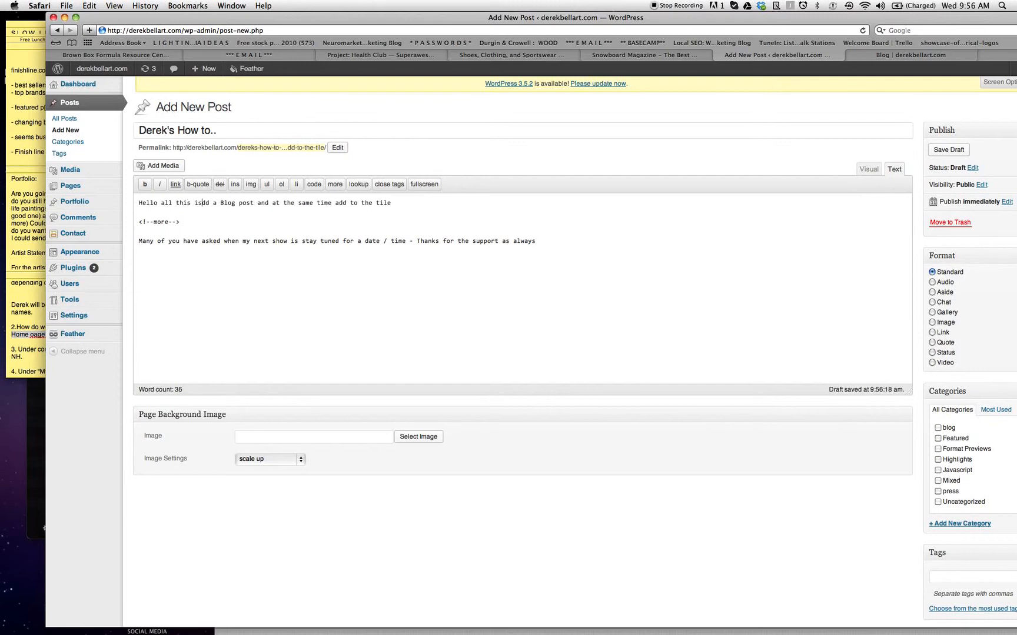
pyautogui.write('how ')
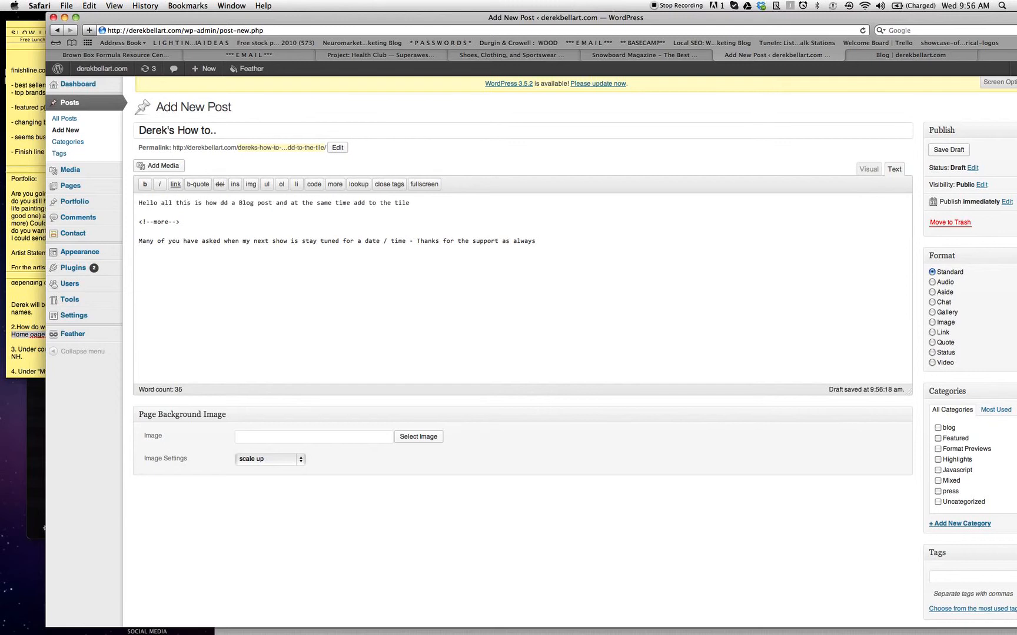
pyautogui.write('to a')
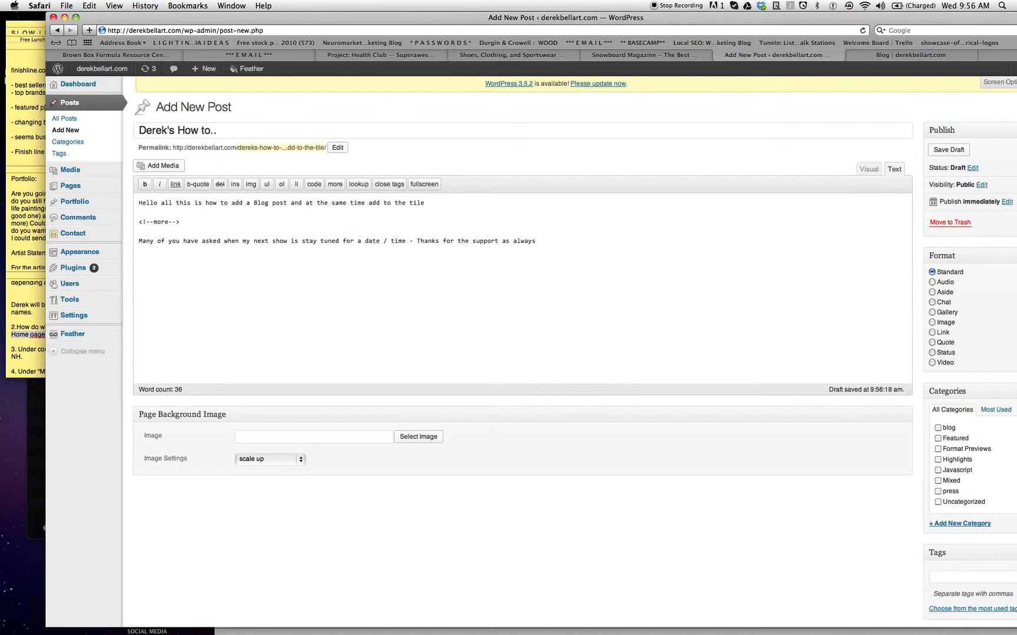
pyautogui.press('BackSpace')
pyautogui.write('b')
pyautogui.click(434, 205)
pyautogui.write('at bottom of homepage')
# Replace the paragraph after the <!--more--> tag with "blah blah" filler, copied repeatedly until it fills a full line.
pyautogui.tripleClick(140, 240)
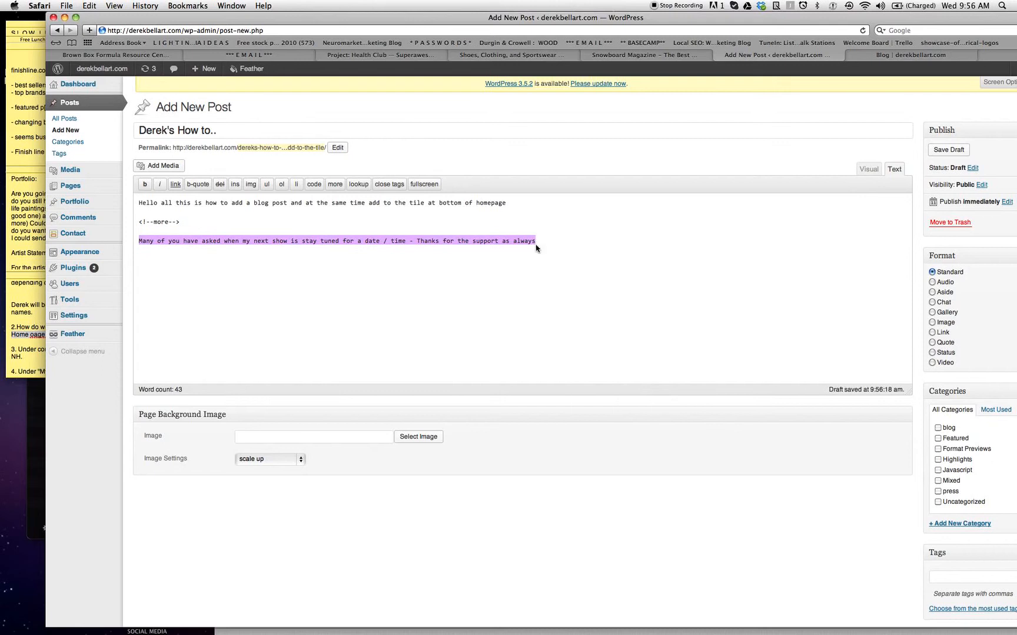
pyautogui.write('blah blah')
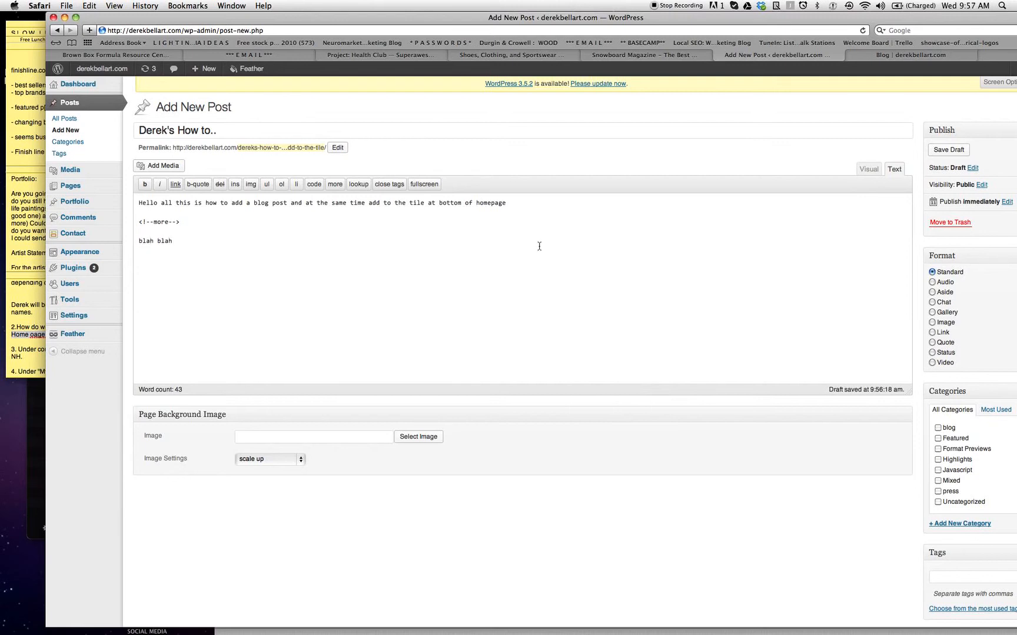
pyautogui.moveTo(219, 241); pyautogui.dragTo(130, 242)
pyautogui.press('super+c')
pyautogui.press('Right')
pyautogui.press('super+v')
pyautogui.press('super+v')
pyautogui.press('super+v')
pyautogui.press('super+v')
pyautogui.press('super+v')
pyautogui.press('super+v')
pyautogui.press('super+v')
pyautogui.press('super+v')
pyautogui.press('super+v')
pyautogui.press('super+v')
pyautogui.press('super+v')
pyautogui.press('super+v')
pyautogui.press('super+v')
pyautogui.press('super+v')
pyautogui.press('super+v')
pyautogui.press('super+v')
pyautogui.press('super+v')
pyautogui.press('super+v')
pyautogui.press('super+v')
pyautogui.press('super+v')
pyautogui.press('super+v')
pyautogui.press('super+v')
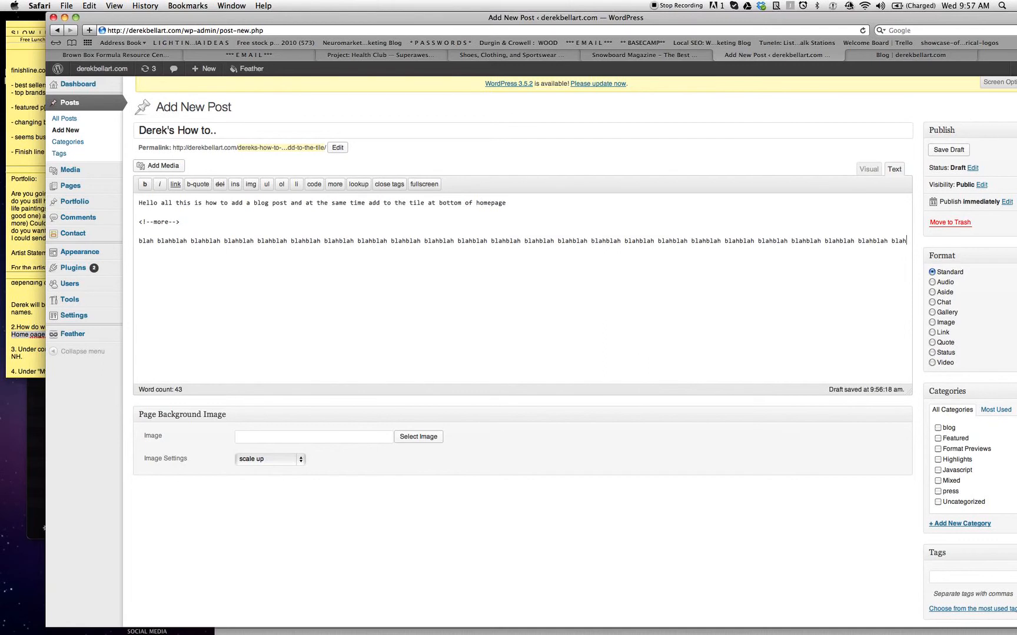
# Look through the site's Blog page to examine how the image, gallery, link and video posts are displayed.
pyautogui.click(889, 55)
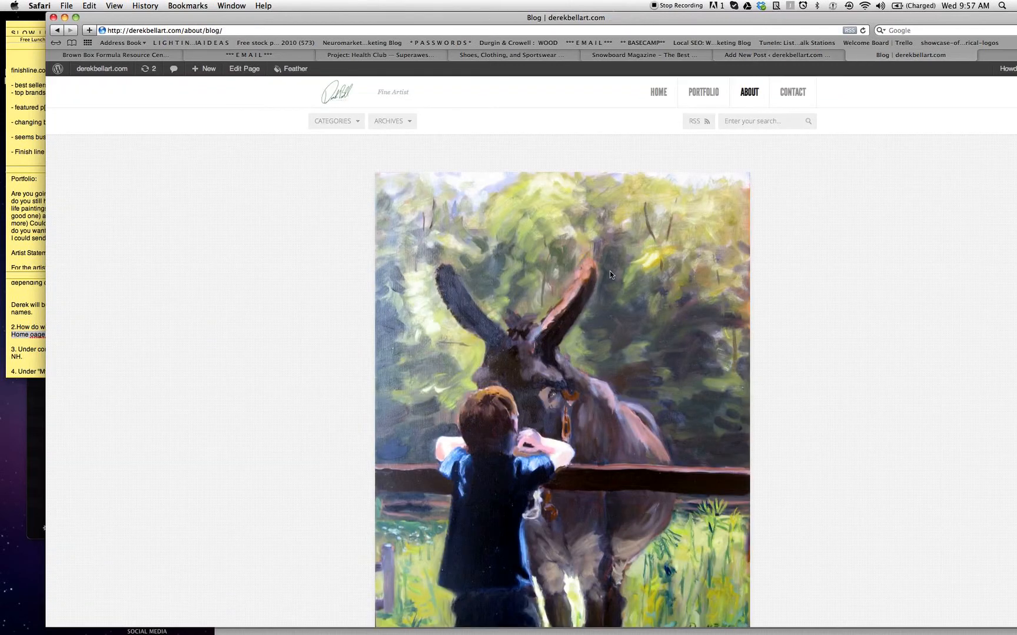
pyautogui.scroll(-15, 610, 274)
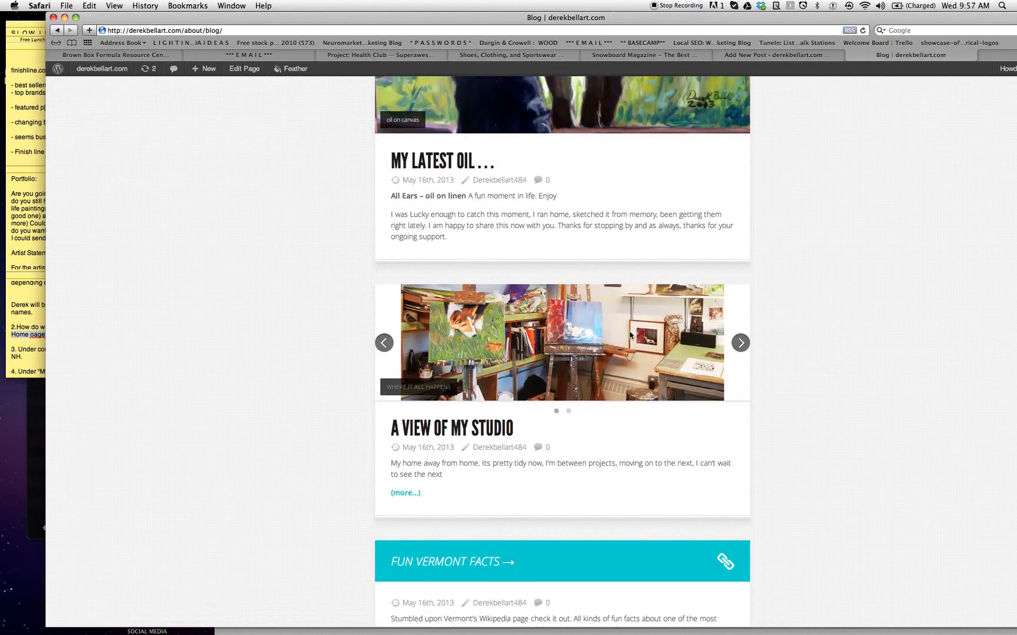
pyautogui.scroll(-4, 693, 340)
pyautogui.scroll(-2, 693, 340)
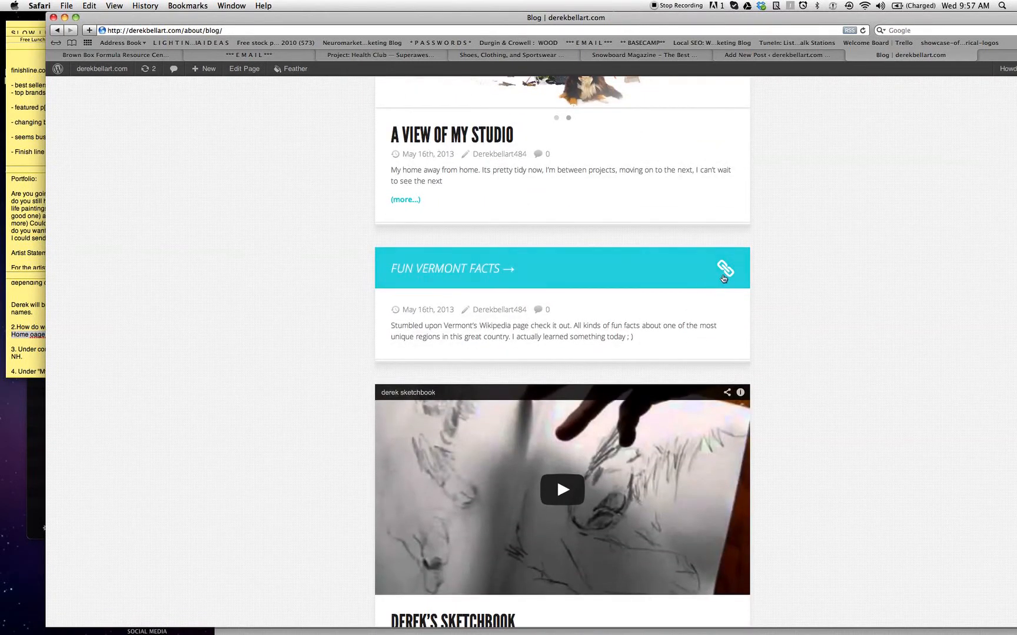
pyautogui.scroll(-1, 535, 286)
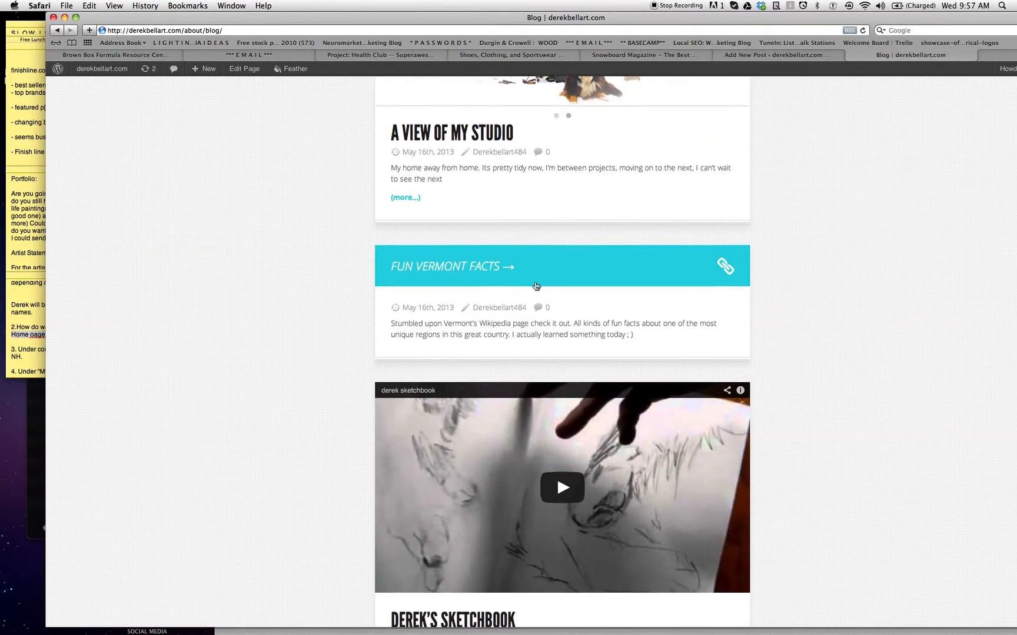
pyautogui.scroll(-4, 535, 286)
pyautogui.scroll(-5, 535, 286)
pyautogui.scroll(5, 536, 286)
# Return to the unsaved new post and set its format to Image.
pyautogui.click(742, 55)
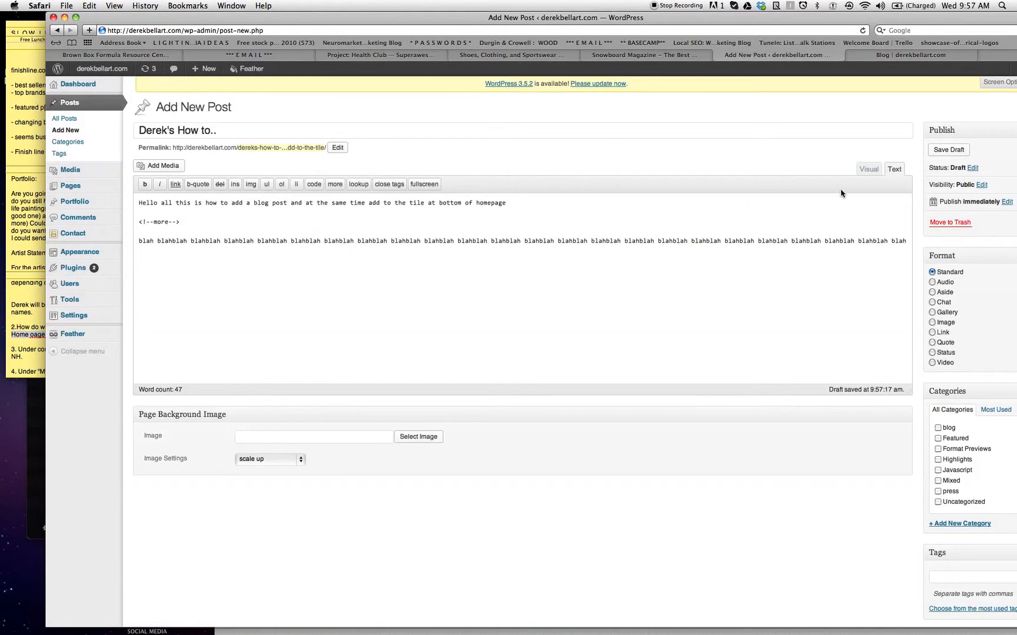
pyautogui.moveTo(896, 14); pyautogui.dragTo(752, 14)
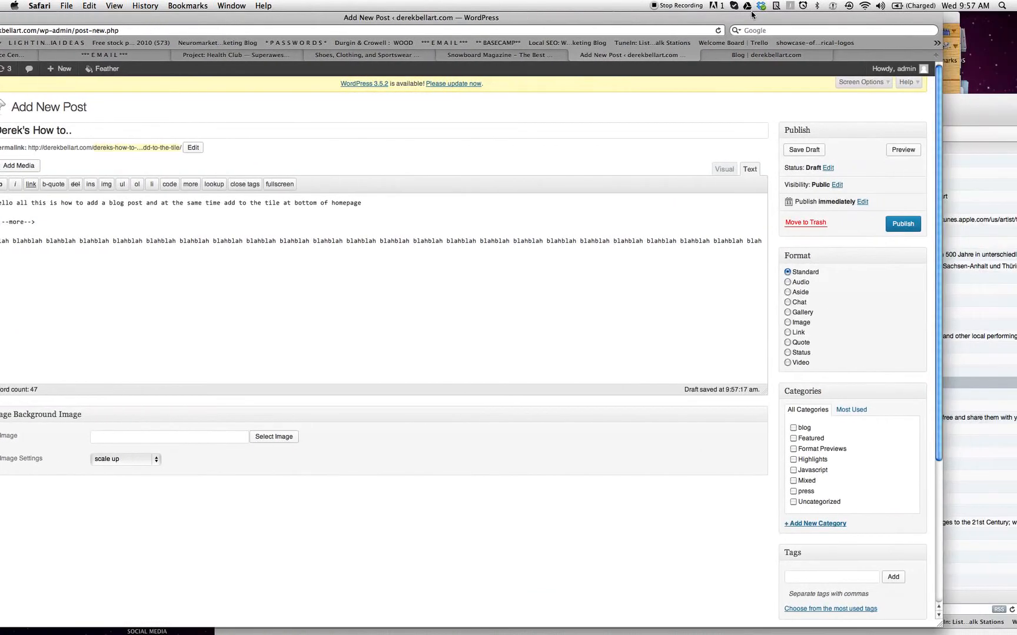
pyautogui.click(788, 283)
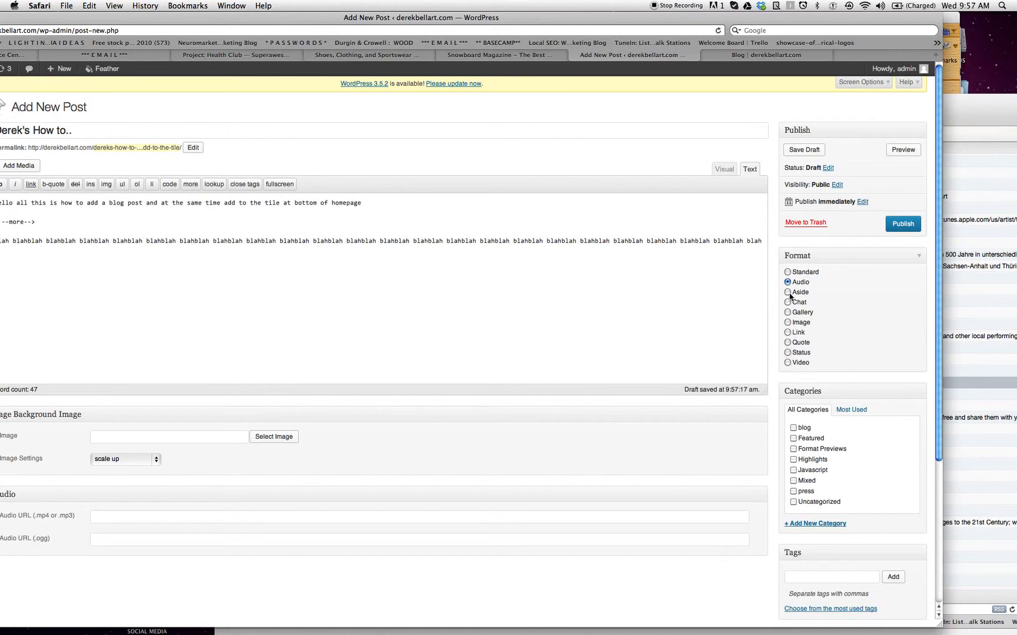
pyautogui.click(787, 323)
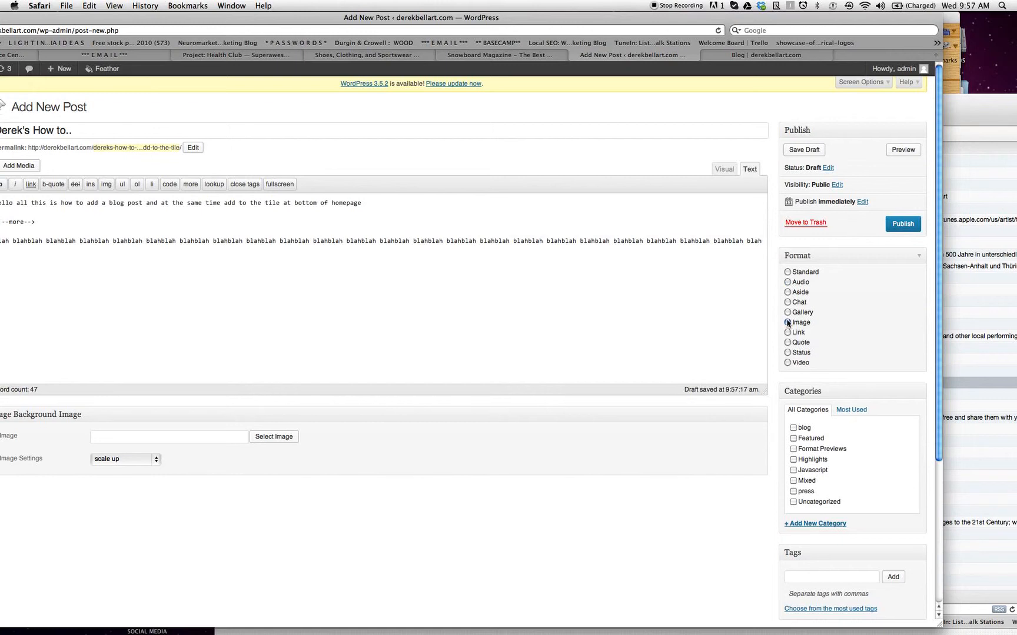
# Start setting a featured image and select the black dog on snow painting, animals-002_lg.jpg, from the media library.
pyautogui.scroll(-5, 789, 311)
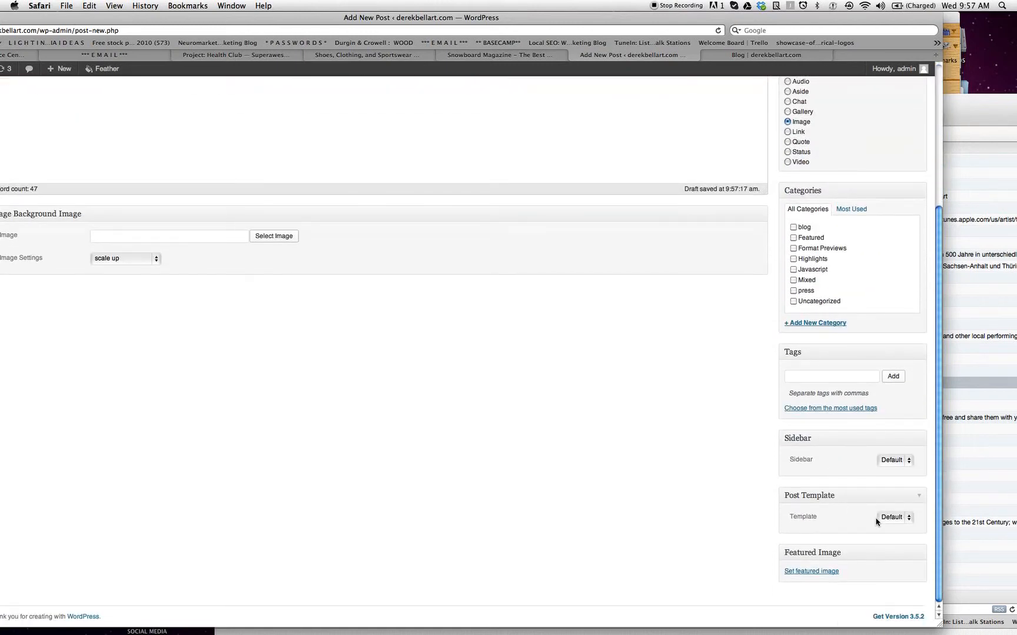
pyautogui.click(805, 574)
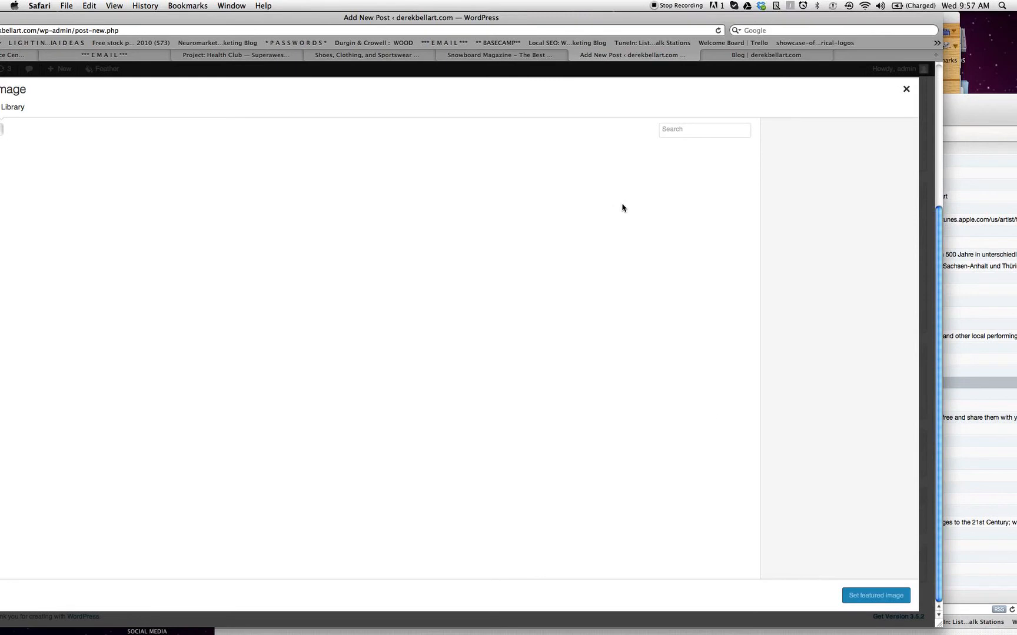
pyautogui.moveTo(182, 25); pyautogui.dragTo(318, 20)
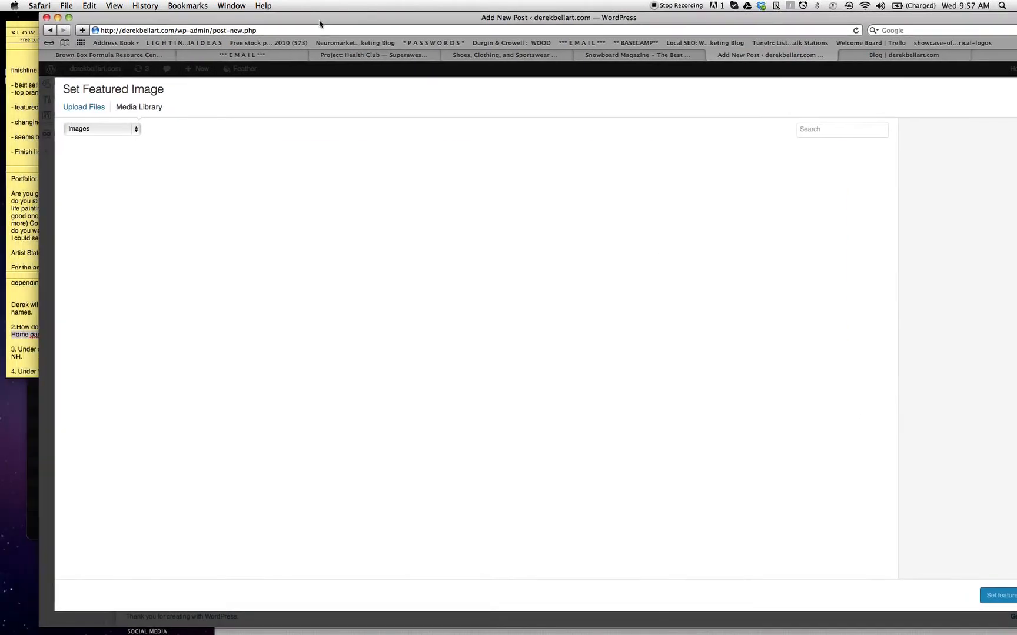
pyautogui.click(92, 110)
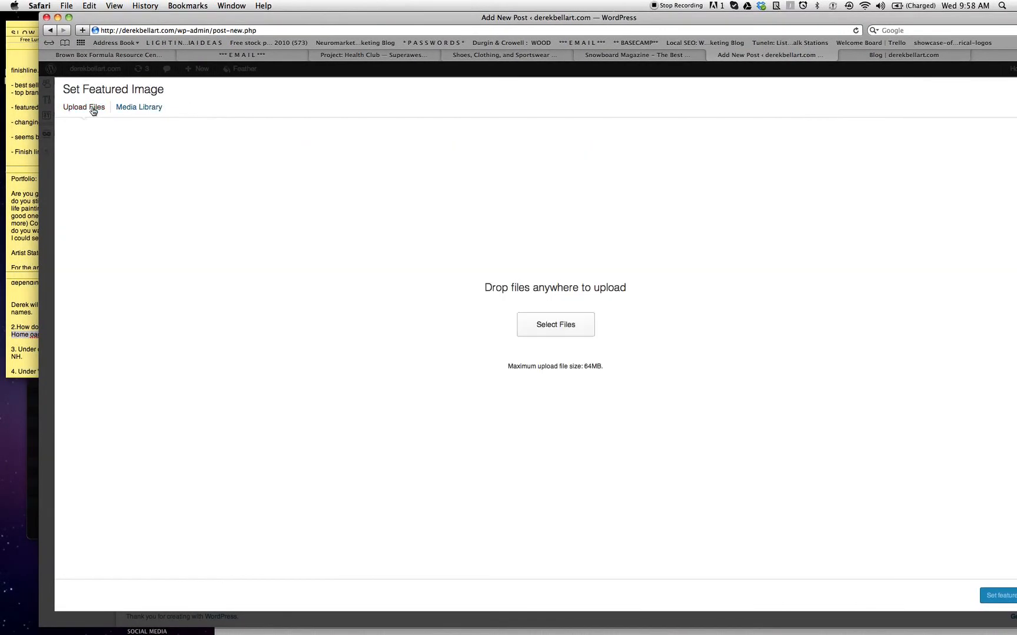
pyautogui.click(140, 108)
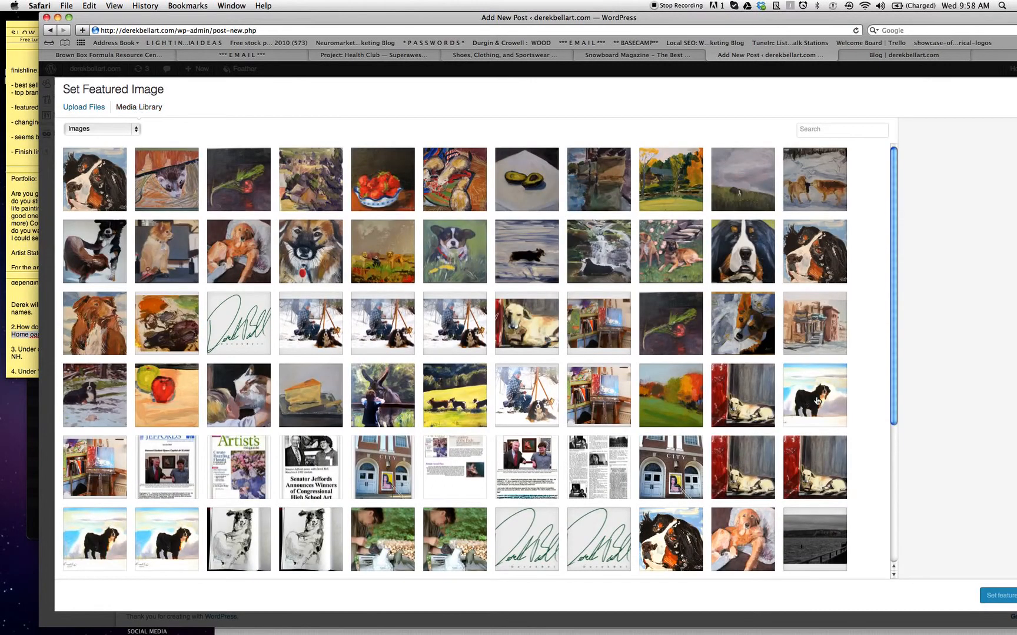
pyautogui.click(817, 401)
pyautogui.moveTo(832, 17); pyautogui.dragTo(717, 16)
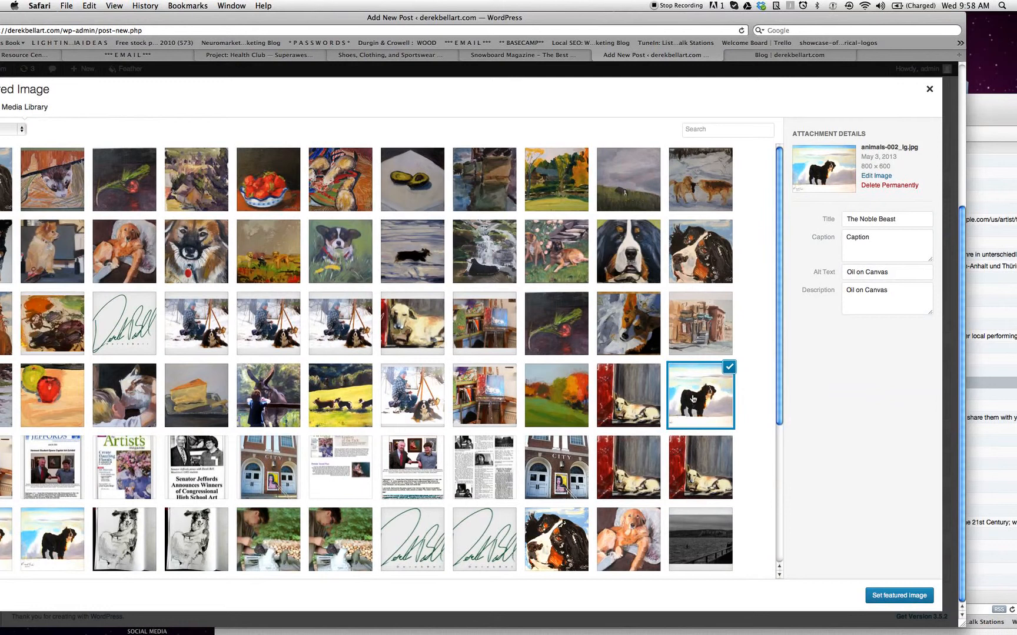
# Extend the selected image's title to "The Noble Beast - oil on canvas".
pyautogui.moveTo(895, 218); pyautogui.dragTo(835, 218)
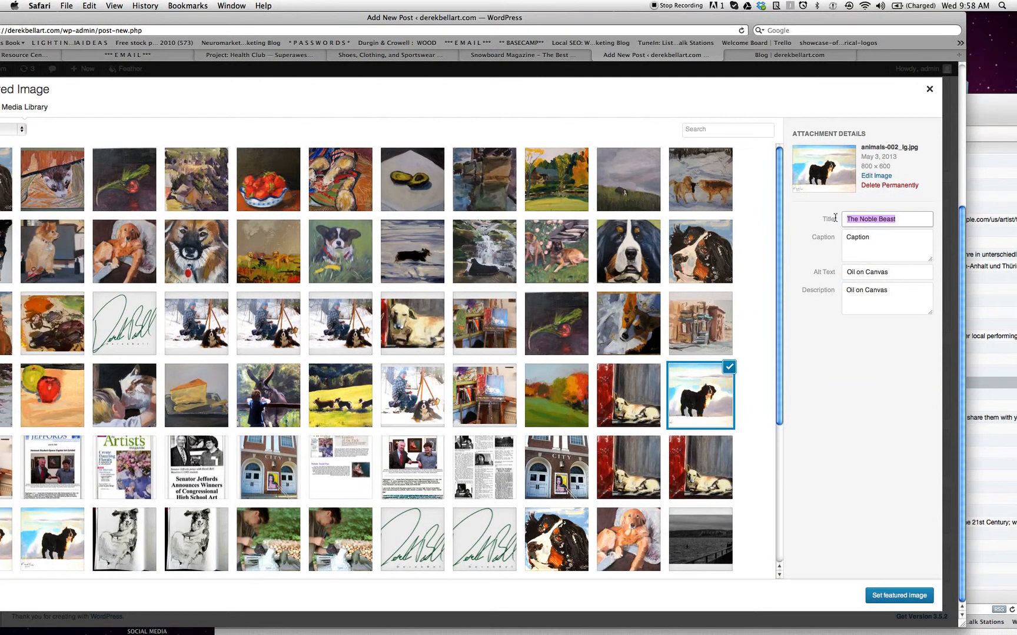
pyautogui.click(873, 238)
pyautogui.doubleClick(872, 238)
pyautogui.click(872, 236)
pyautogui.moveTo(872, 235); pyautogui.dragTo(848, 235)
pyautogui.click(855, 236)
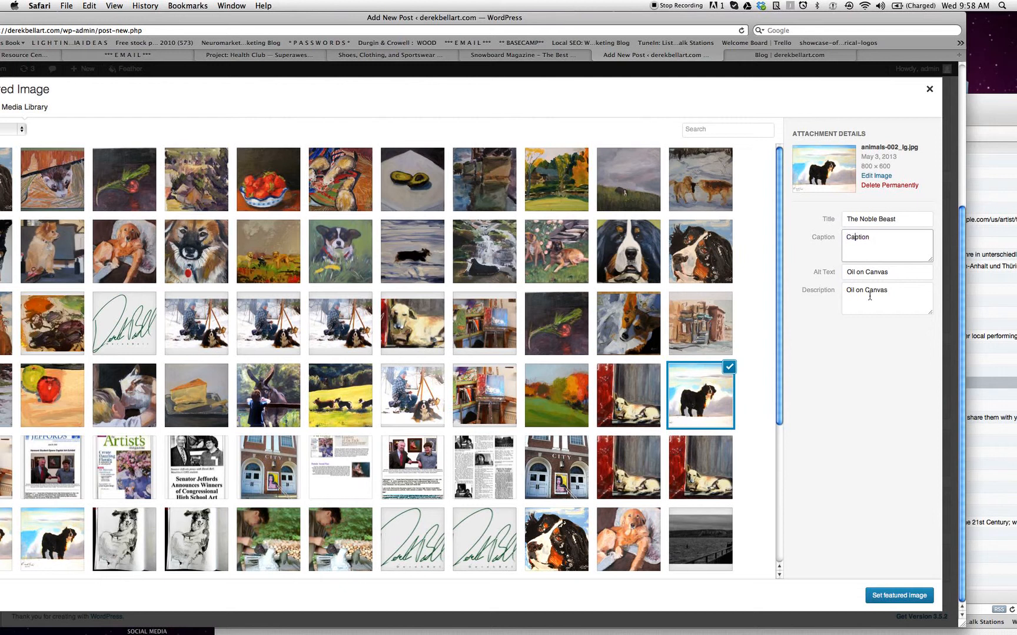
pyautogui.click(895, 220)
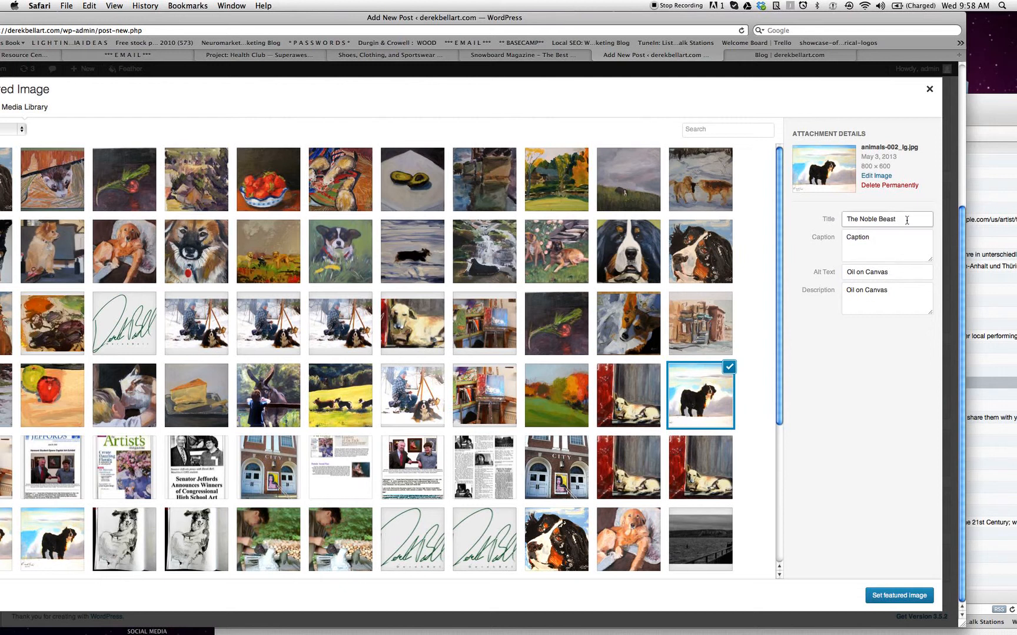
pyautogui.write('- oil on canvas')
# Review the image's caption, description and title, and set it as the post's featured image.
pyautogui.click(878, 246)
pyautogui.press('super+a')
pyautogui.click(879, 287)
pyautogui.press('super+a')
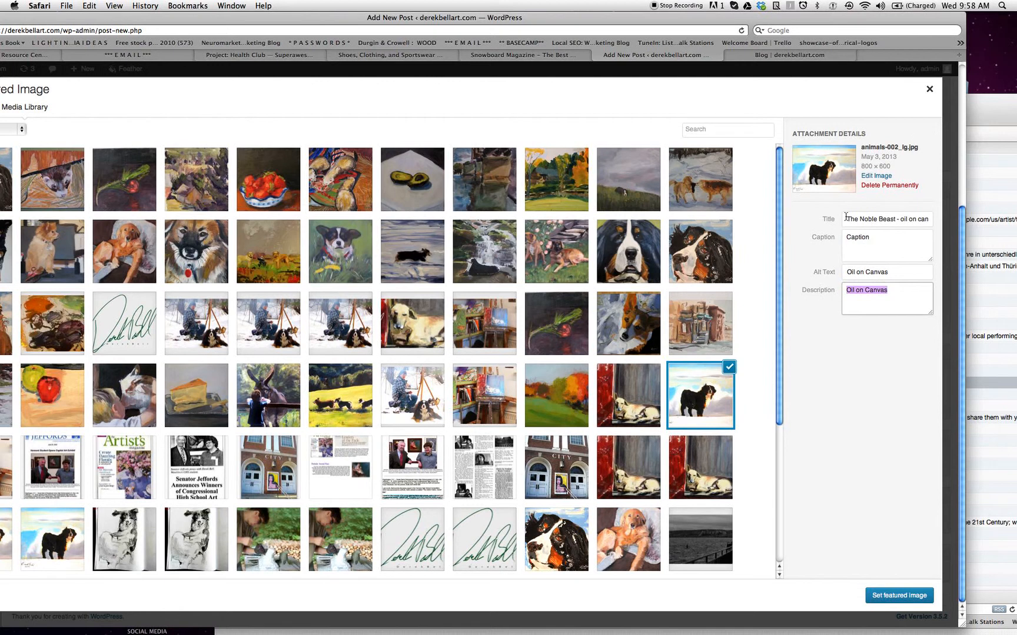
pyautogui.click(848, 220)
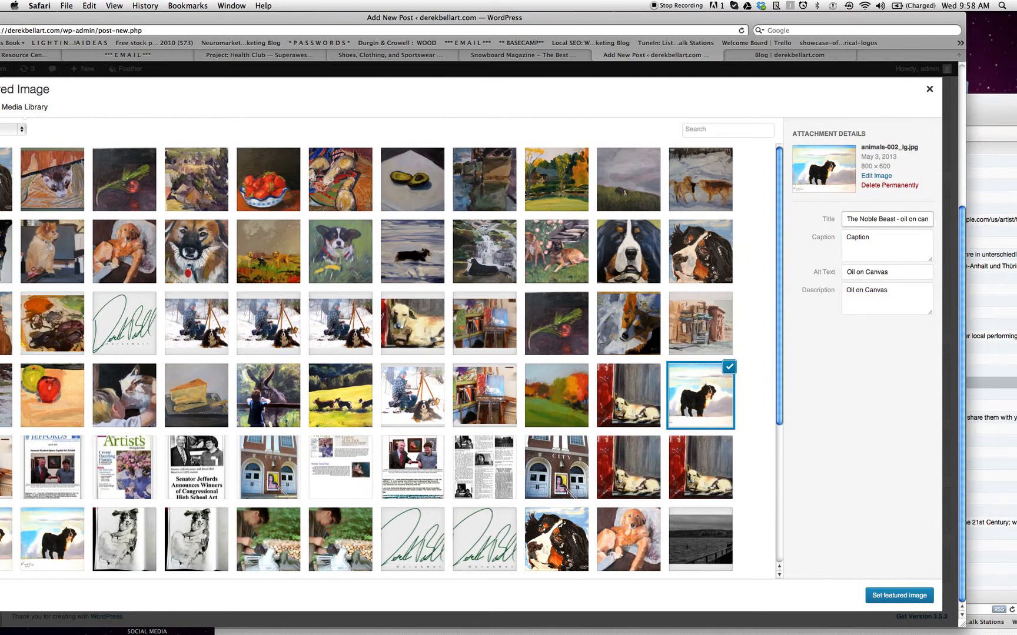
pyautogui.click(900, 596)
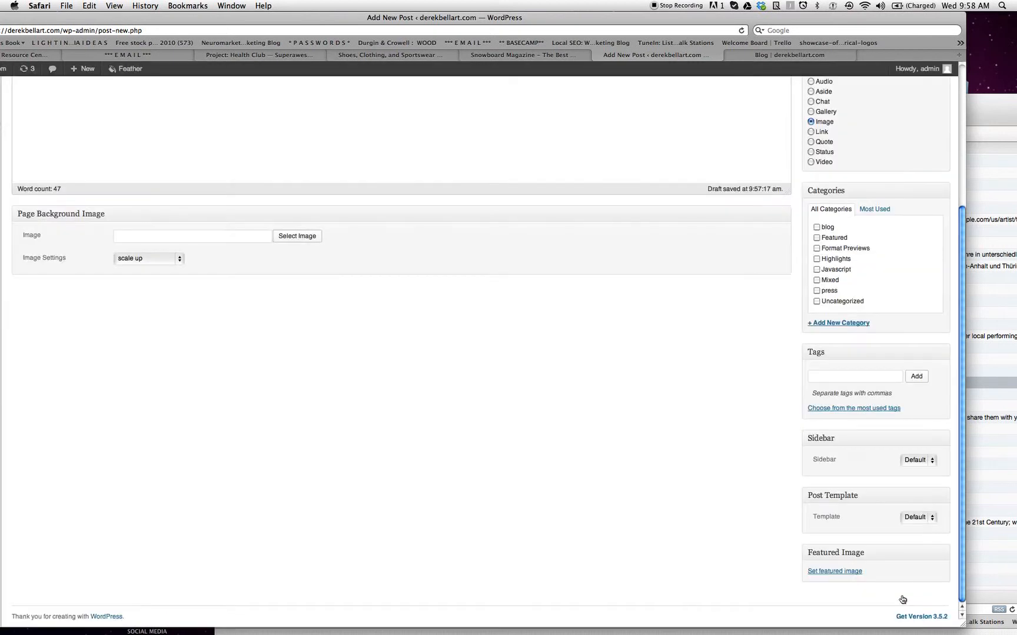
# Assign the post to the blog category and check its featured image and remaining settings.
pyautogui.scroll(5, 848, 253)
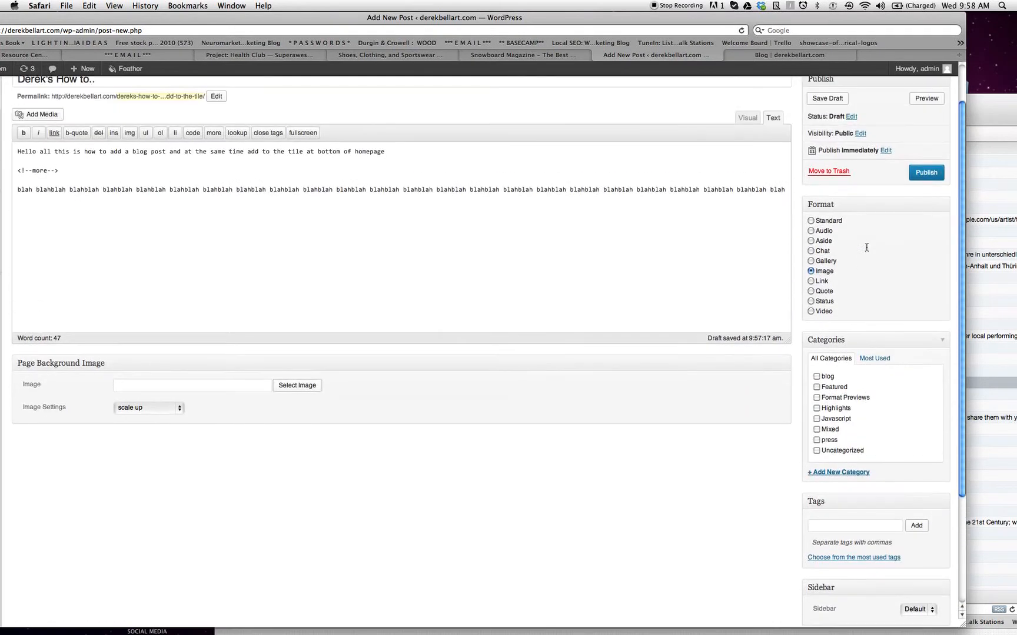
pyautogui.scroll(-4, 866, 247)
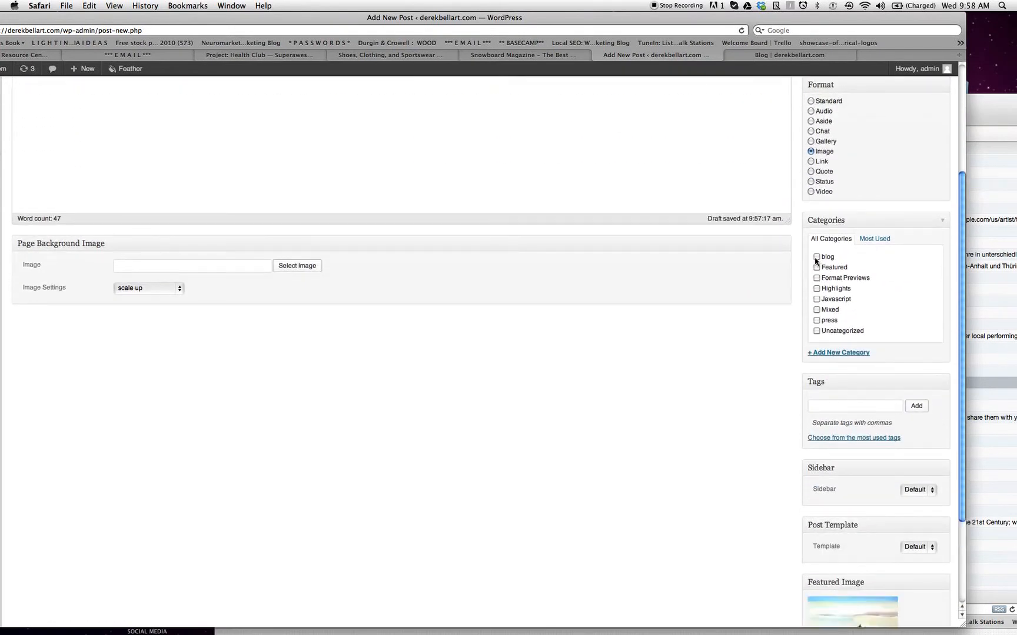
pyautogui.scroll(-2, 852, 297)
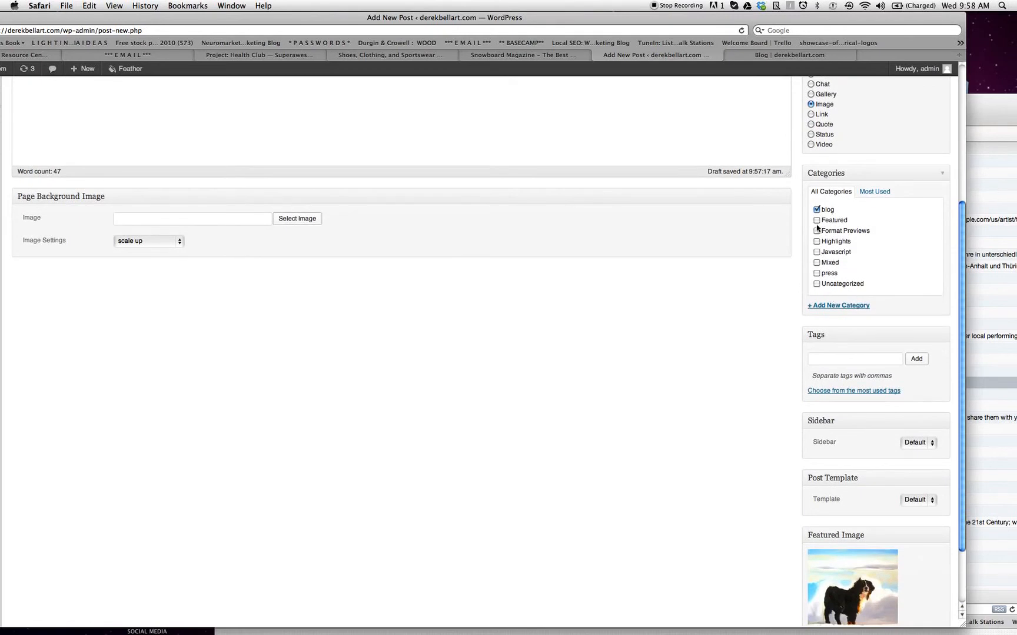
pyautogui.scroll(-3, 820, 459)
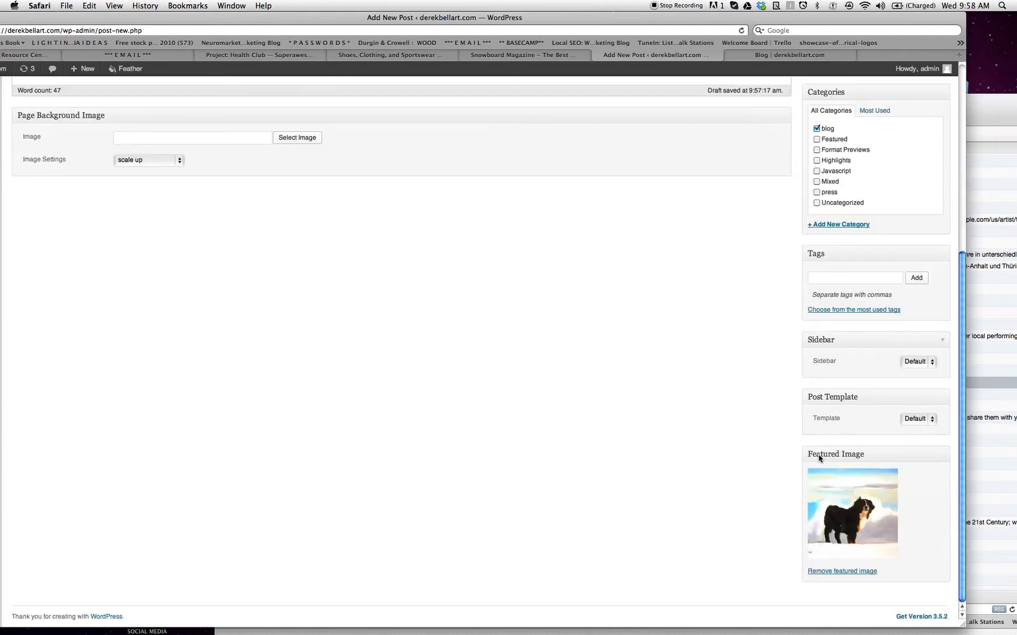
pyautogui.scroll(10, 878, 492)
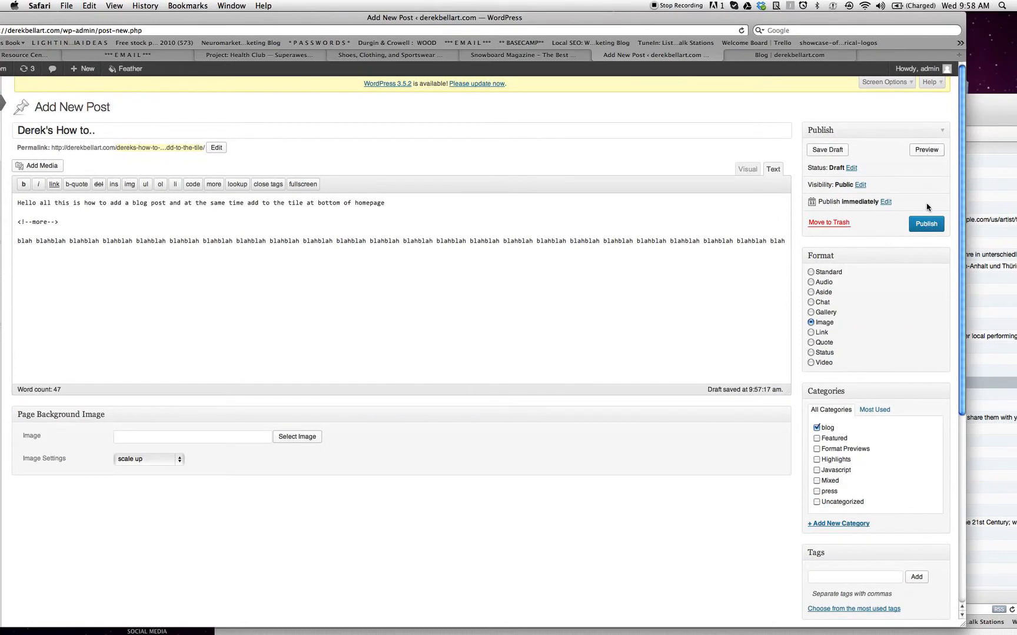
# Publish the post, reload the live blog page, and look over the new entry and the older posts below it.
pyautogui.click(926, 224)
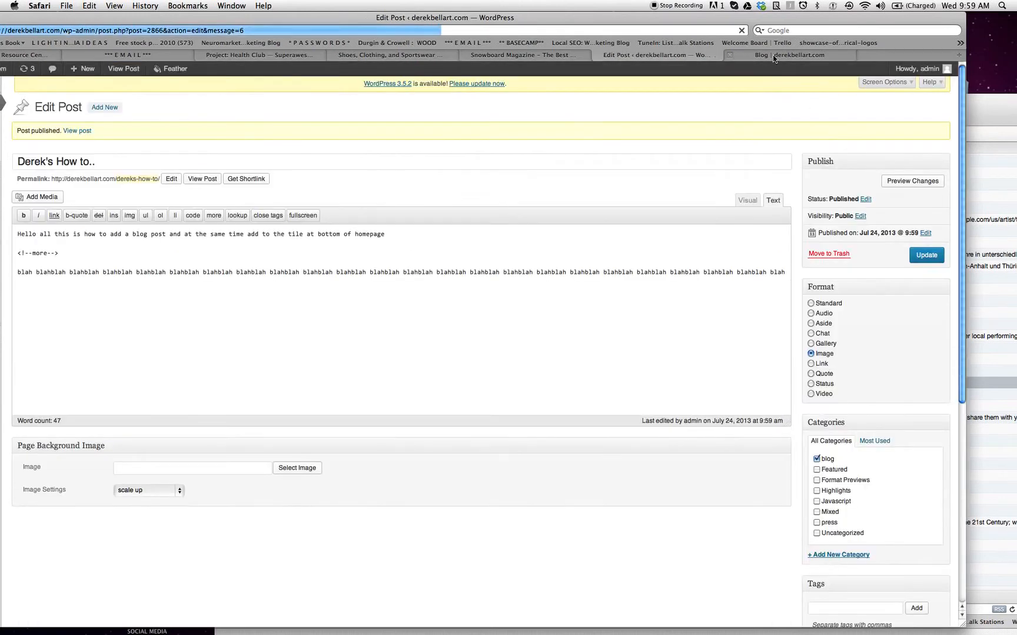
pyautogui.click(773, 54)
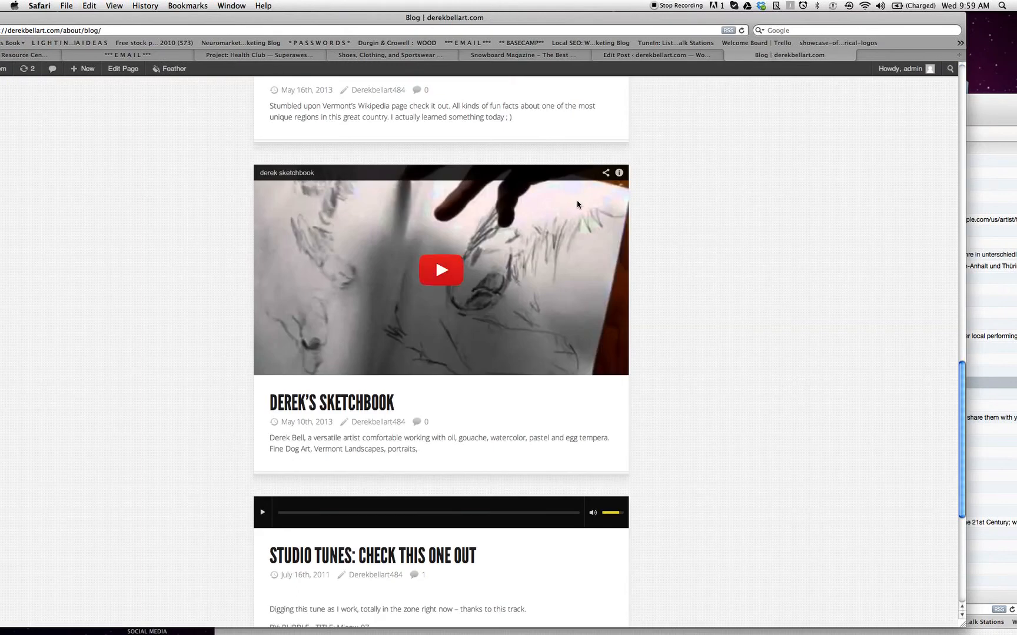
pyautogui.scroll(15, 693, 162)
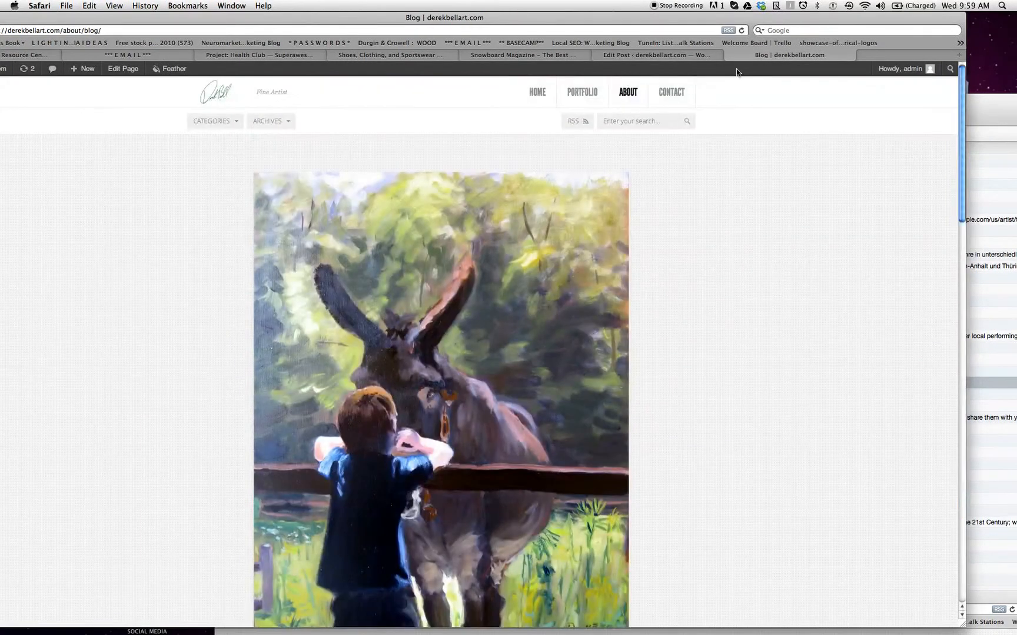
pyautogui.click(741, 31)
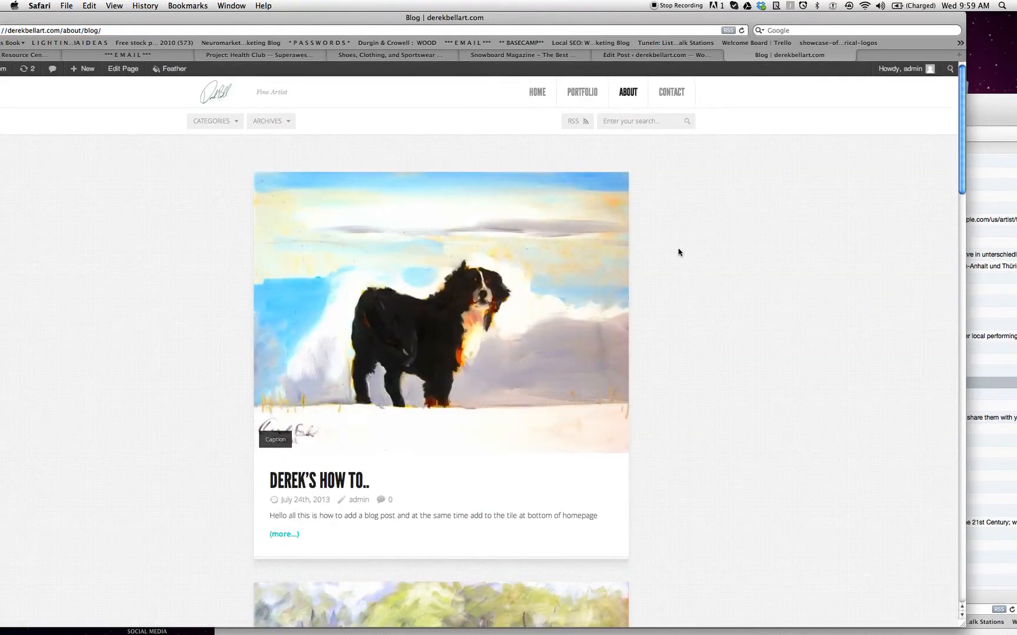
pyautogui.moveTo(632, 94)
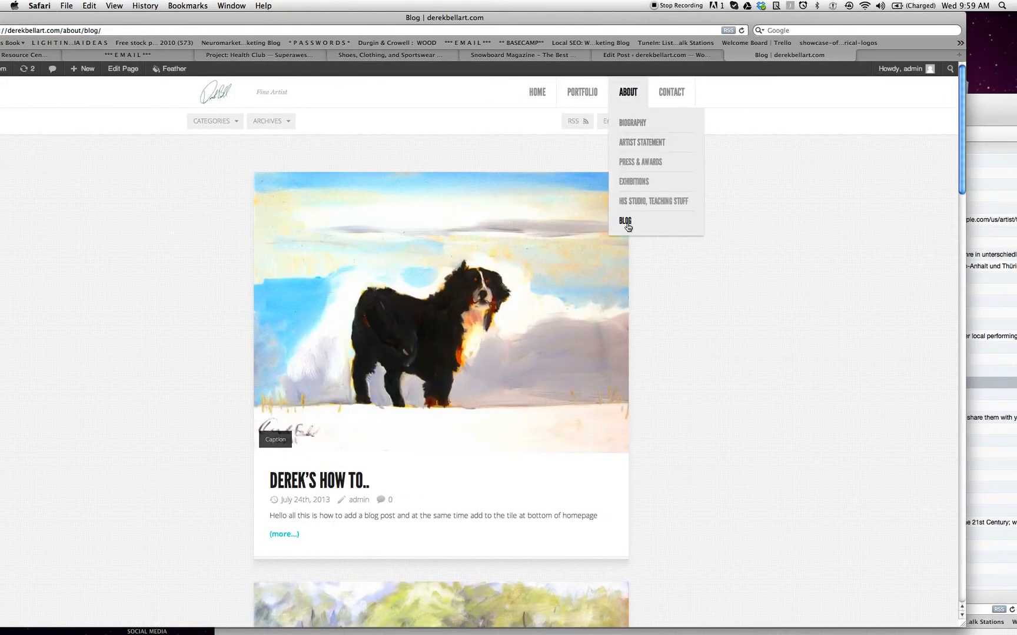
pyautogui.scroll(-10, 740, 310)
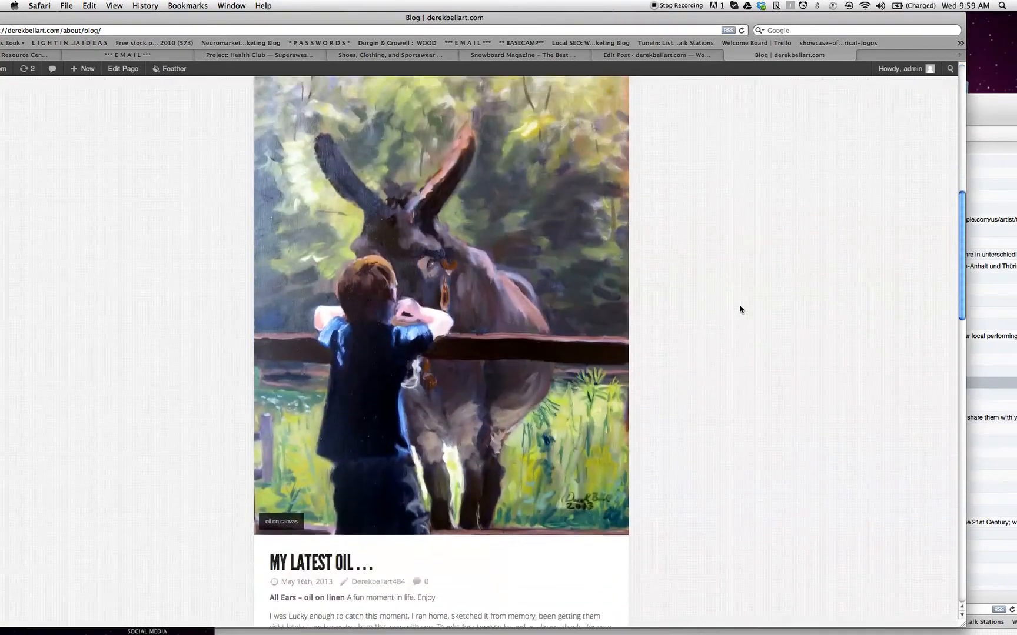
pyautogui.scroll(3, 739, 309)
pyautogui.scroll(-8, 739, 310)
pyautogui.scroll(10, 740, 310)
pyautogui.scroll(4, 740, 309)
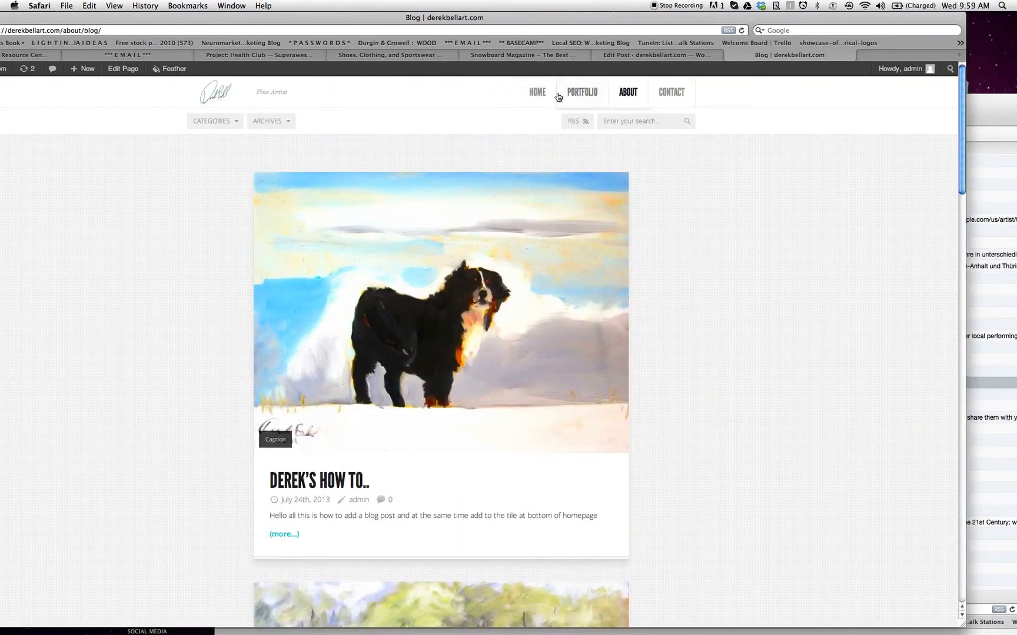
# Check the My Latest section on the home page, open the new post from its tile, and review the full article.
pyautogui.click(537, 93)
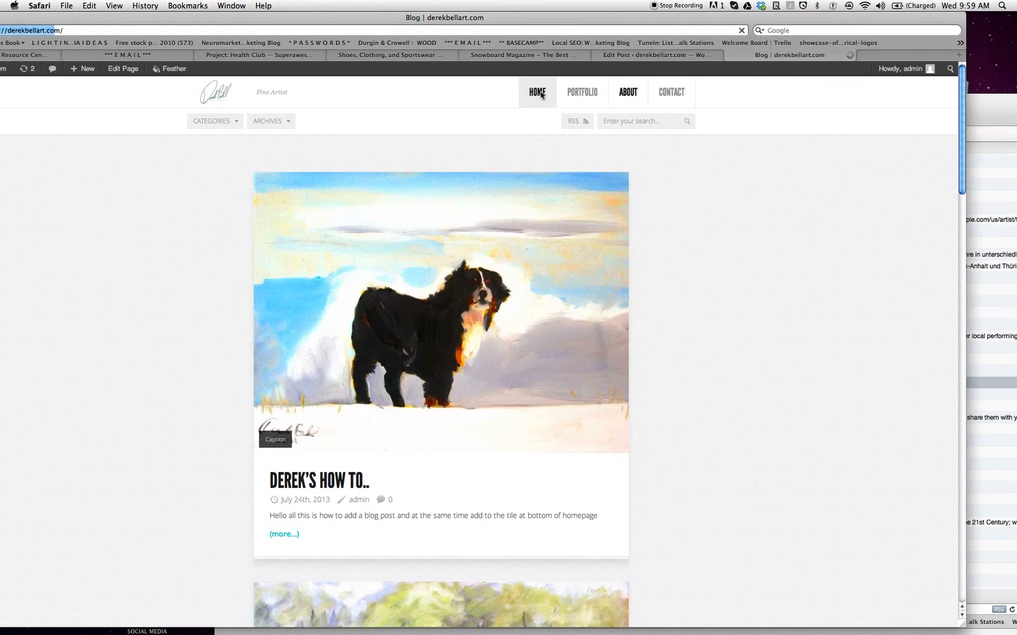
pyautogui.scroll(-4, 436, 193)
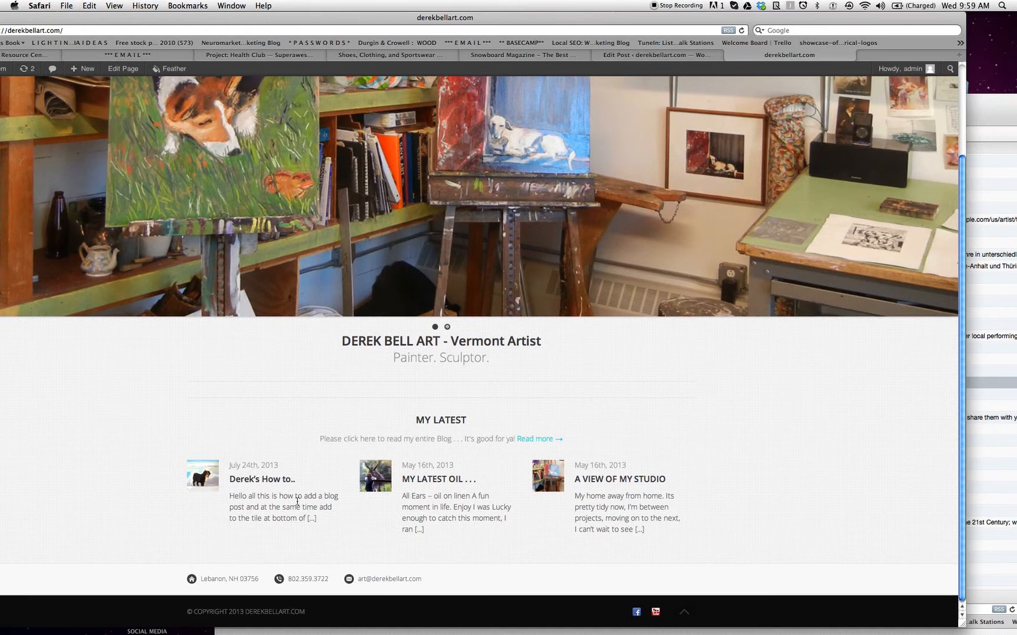
pyautogui.click(280, 481)
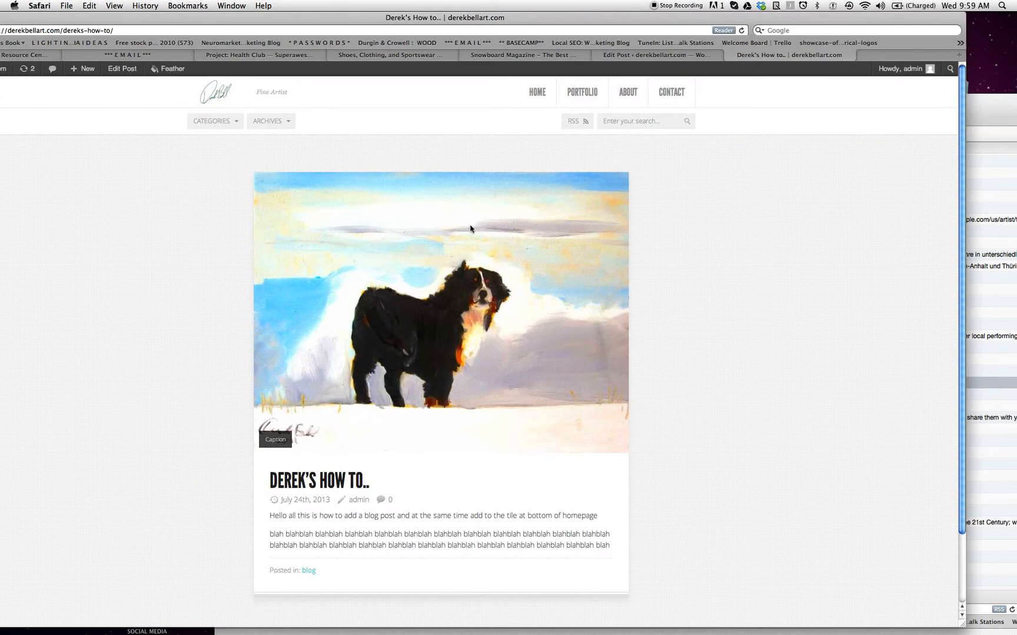
pyautogui.scroll(-3, 471, 228)
pyautogui.scroll(3, 470, 228)
pyautogui.scroll(-3, 470, 228)
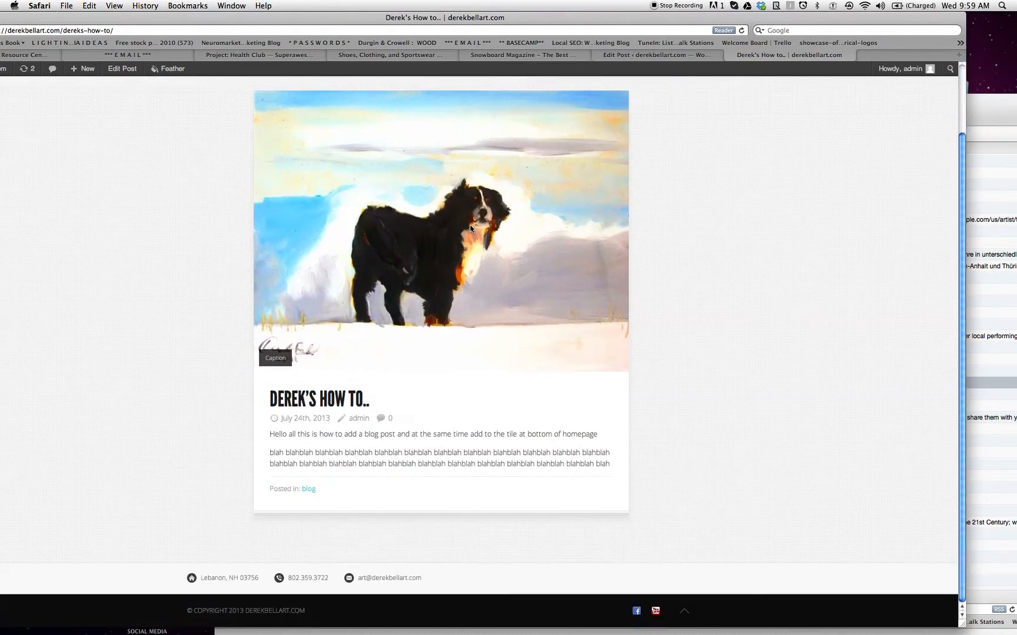
pyautogui.scroll(3, 470, 228)
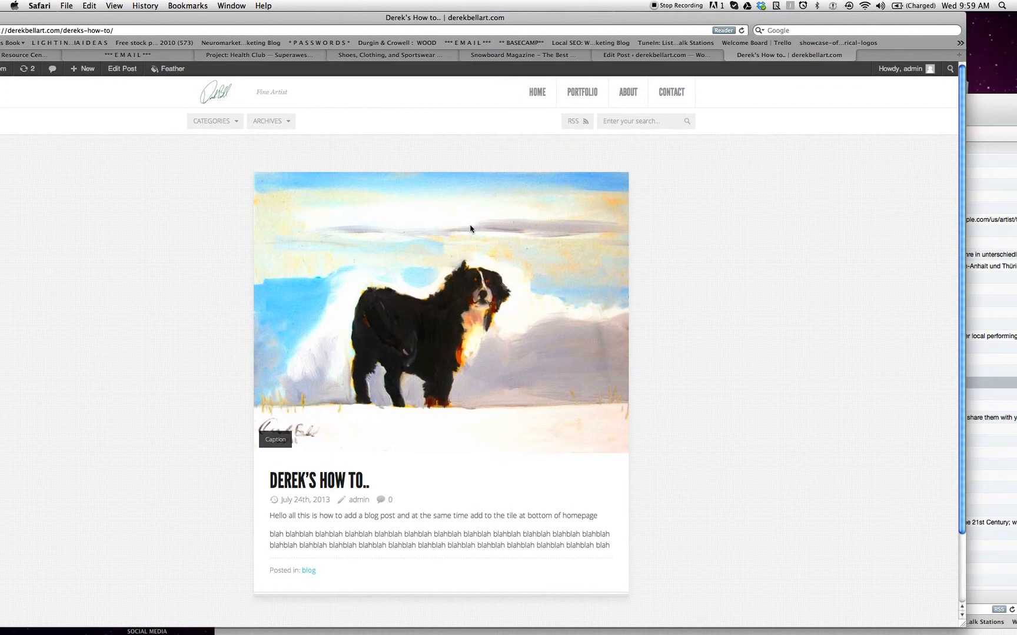
pyautogui.scroll(-3, 470, 229)
pyautogui.scroll(3, 470, 229)
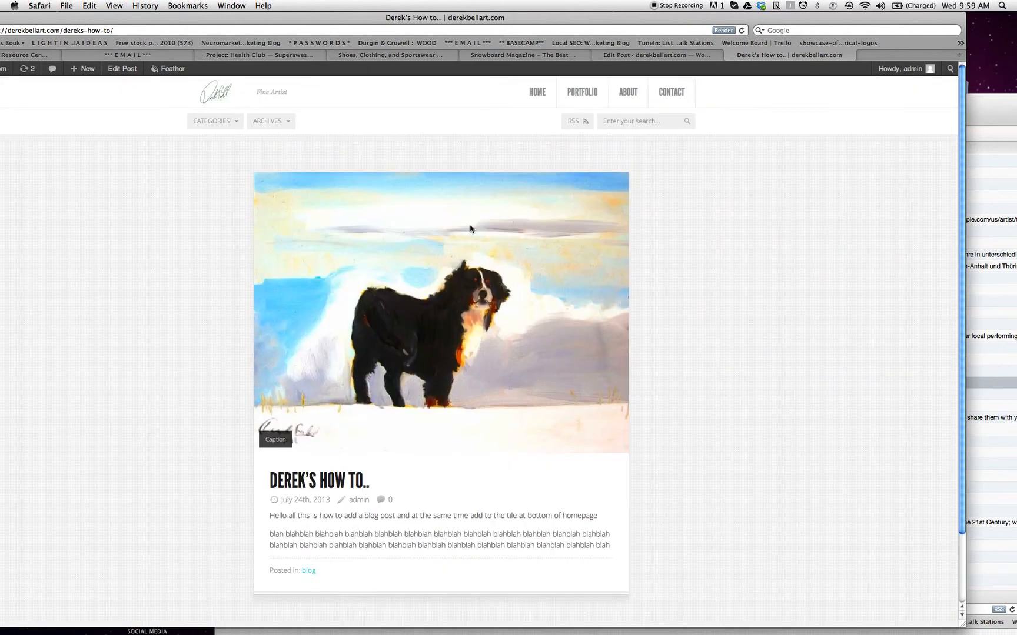